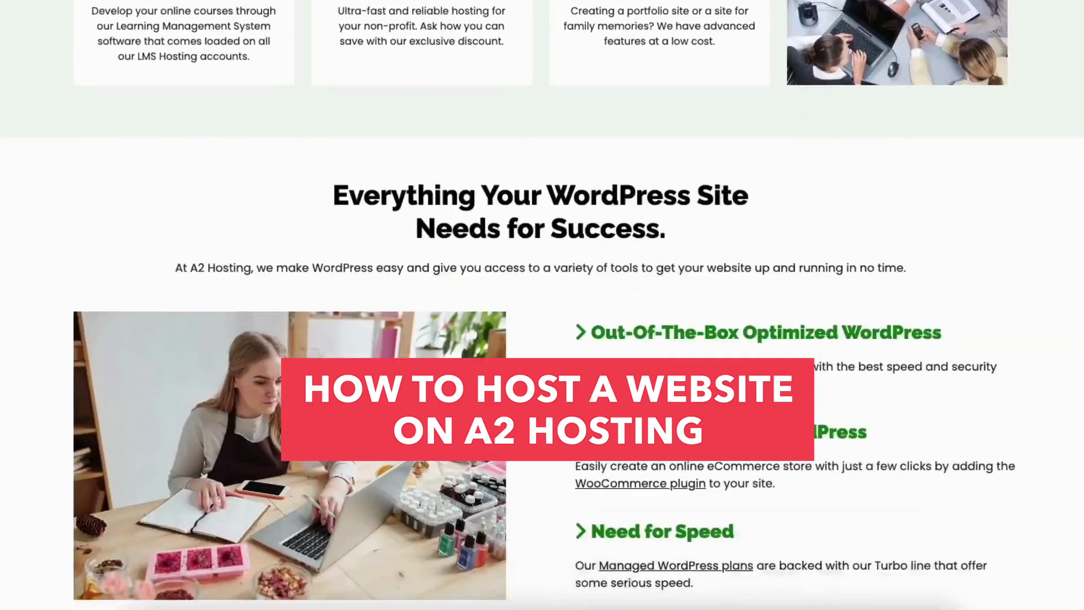
scroll(542, 305, down, 3)
scroll(542, 306, down, 3)
scroll(542, 305, down, 5)
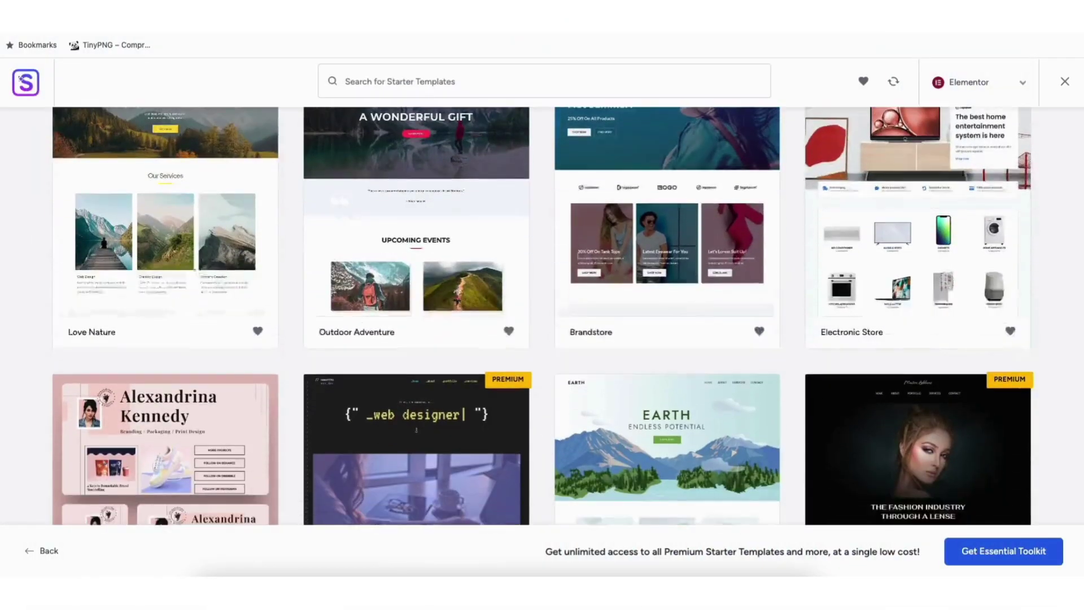
scroll(542, 313, down, 1)
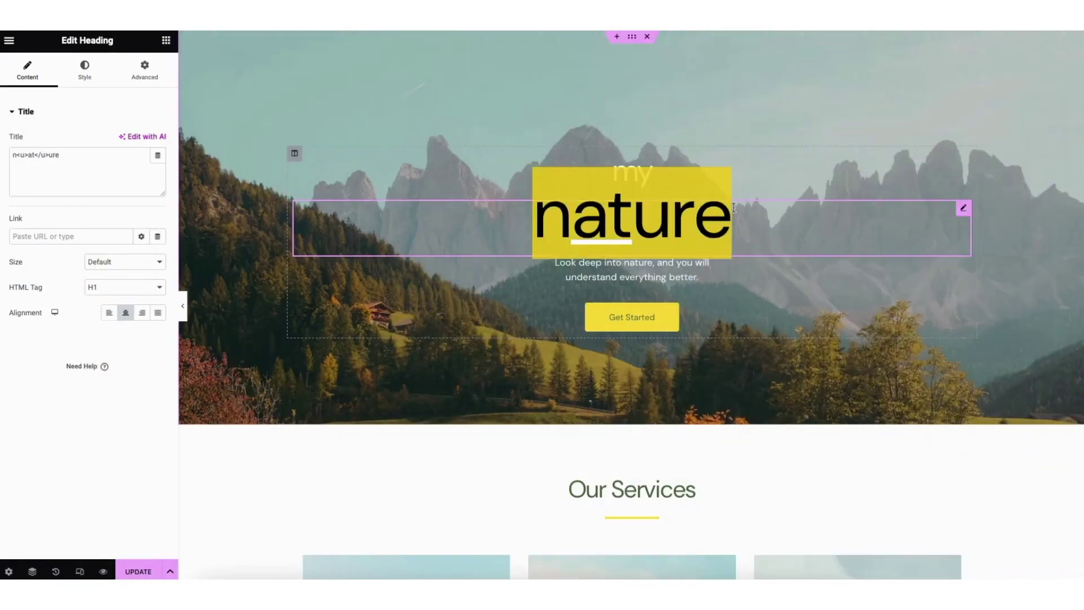
text(D)
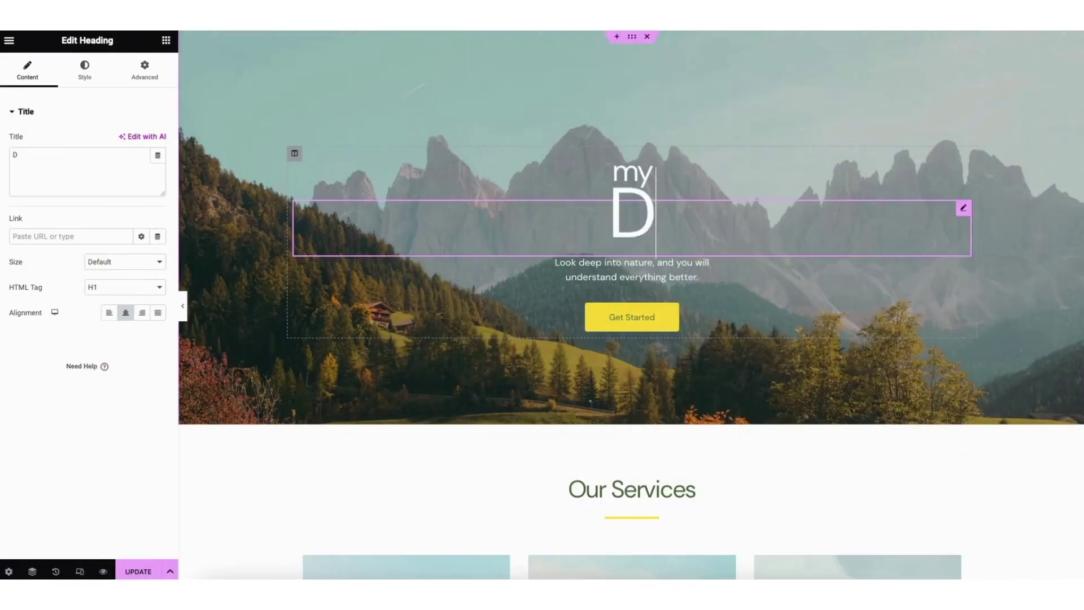
text(EMO WEBSIT)
text(E)
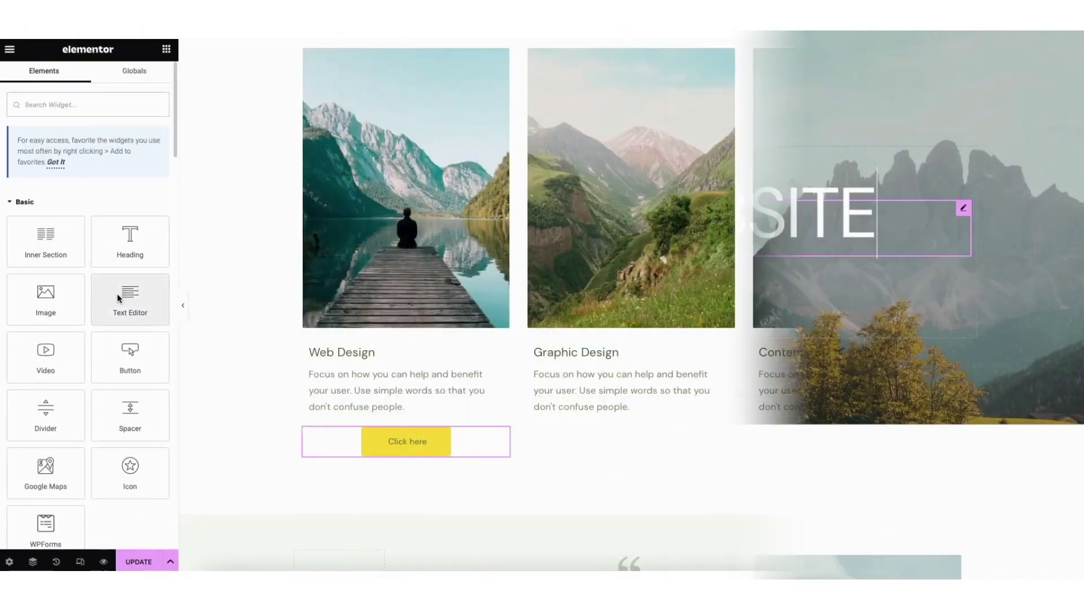
Drag a Text Editor widget beneath the Graphic Design service description.
drag(117, 293, 596, 418)
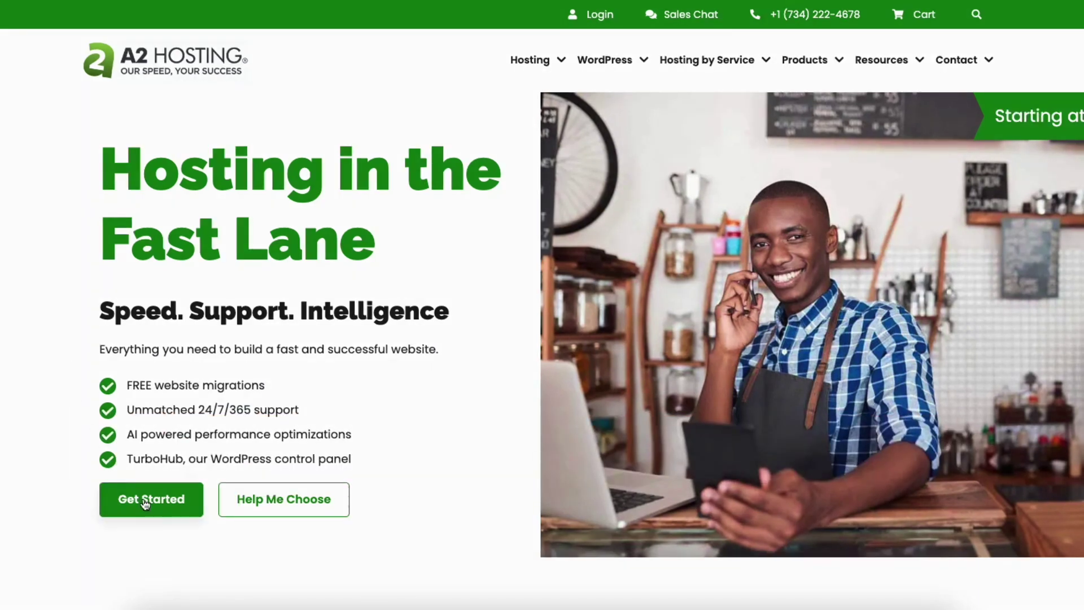
Jump from Get Started to the plan comparison and choose Shared hosting.
click(142, 500)
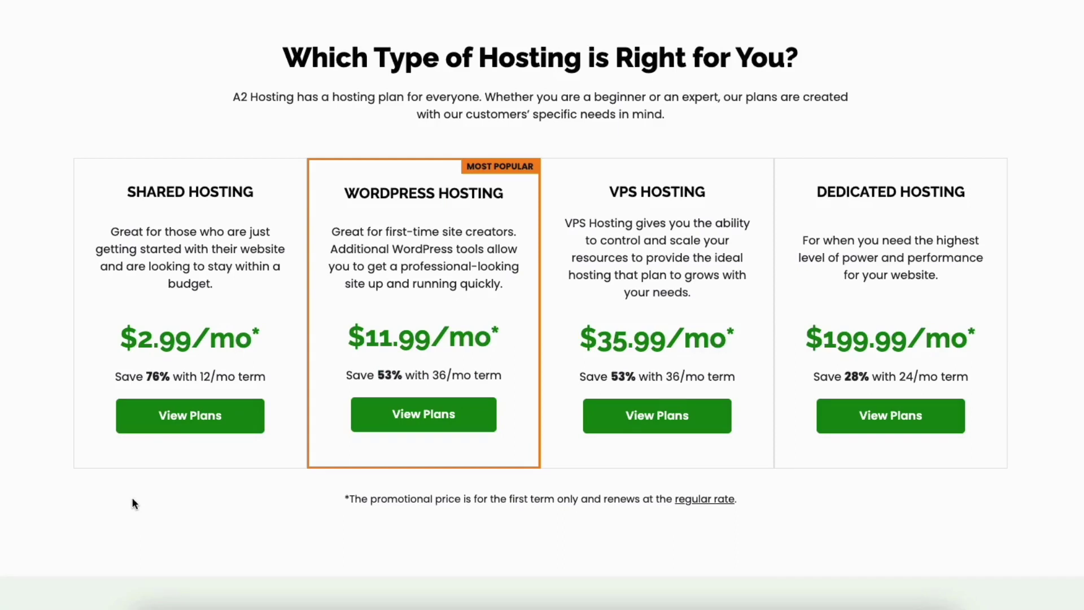
click(165, 422)
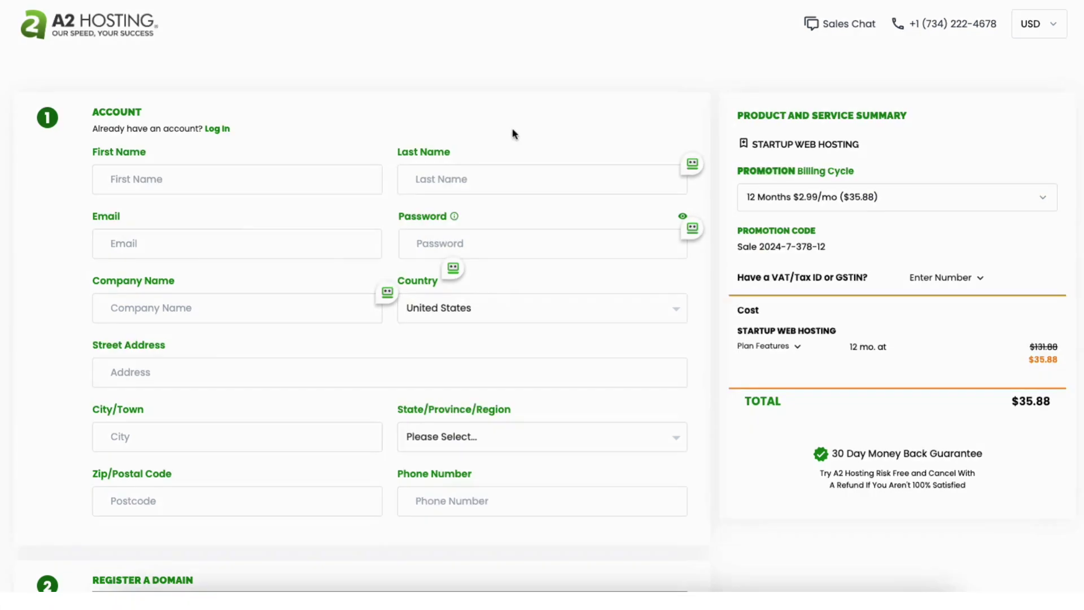
Keep the 12 Months $2.99/mo billing cycle totalling $35.88 for the Startup plan.
click(974, 200)
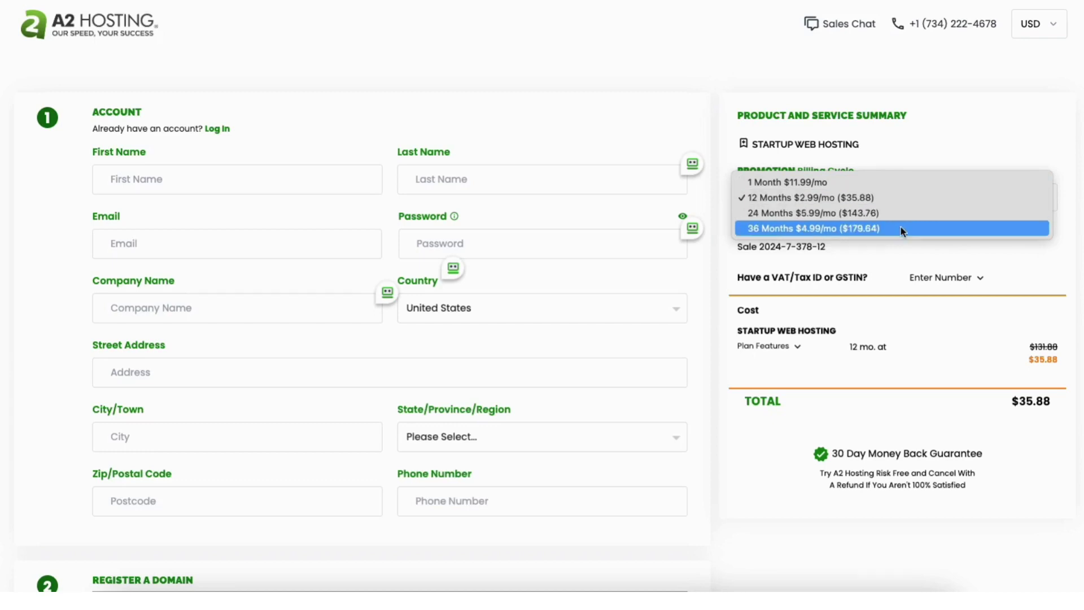
click(856, 202)
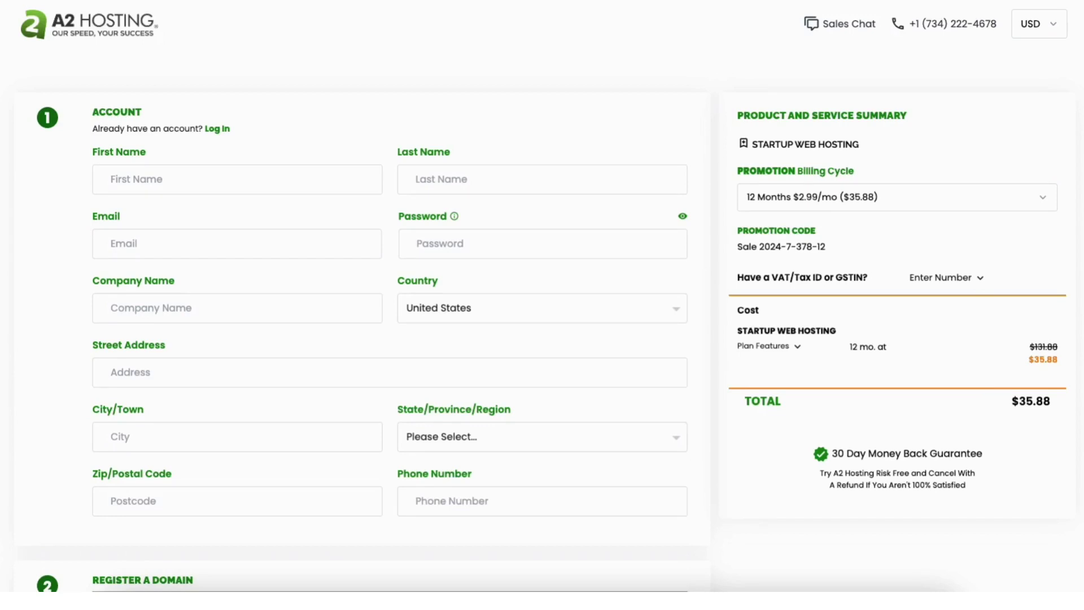
scroll(362, 339, down, 5)
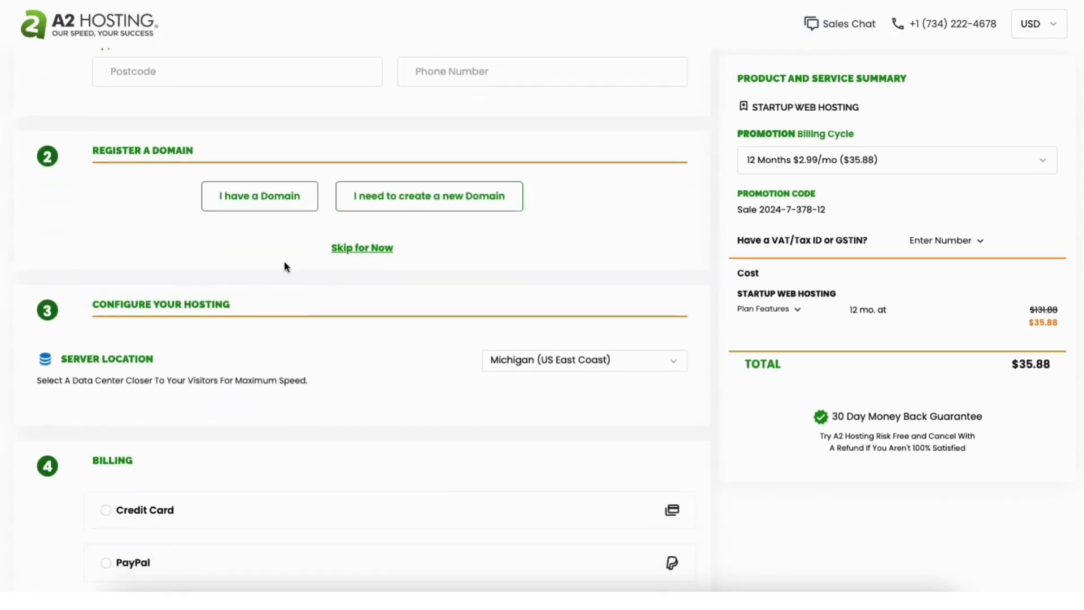
Try the new-domain option, then switch the domain step to I have a Domain.
click(412, 199)
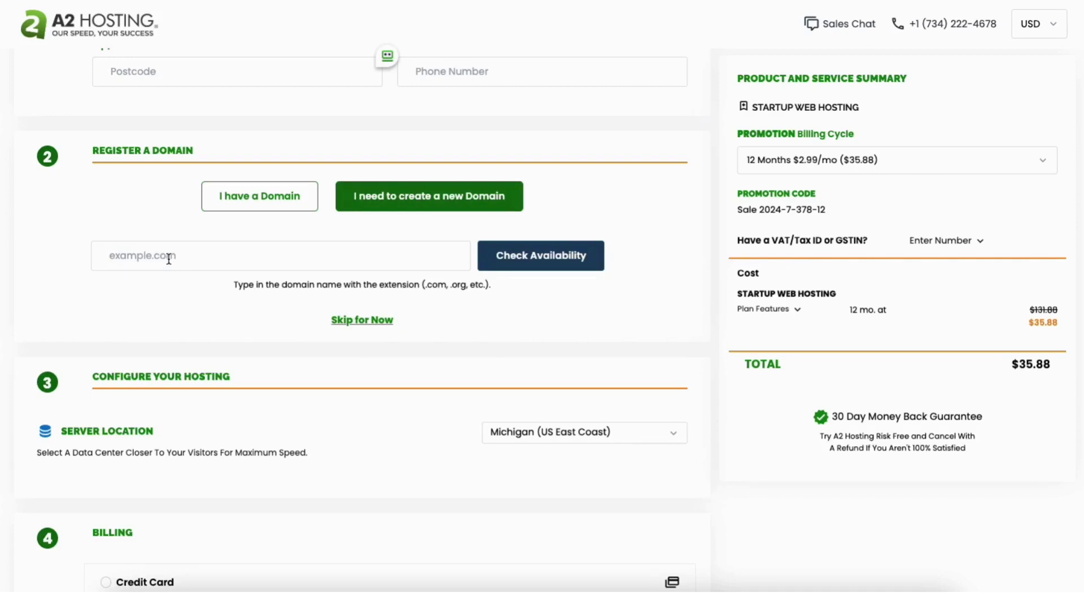
click(265, 200)
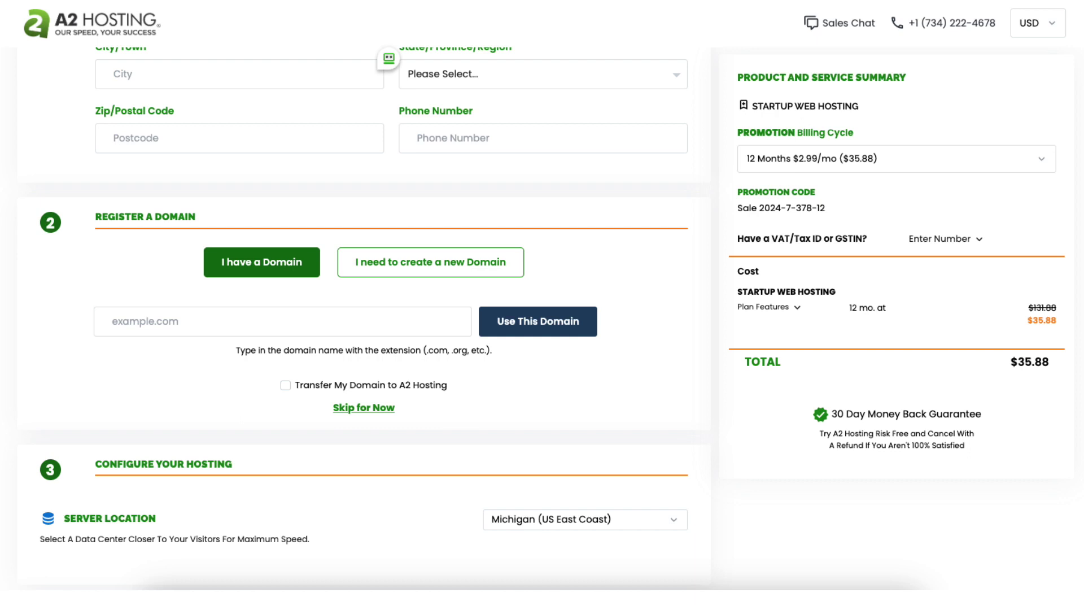
Register a new domain and keep the Michigan (US East Coast) server location.
click(431, 262)
scroll(365, 339, down, 1)
scroll(364, 340, down, 4)
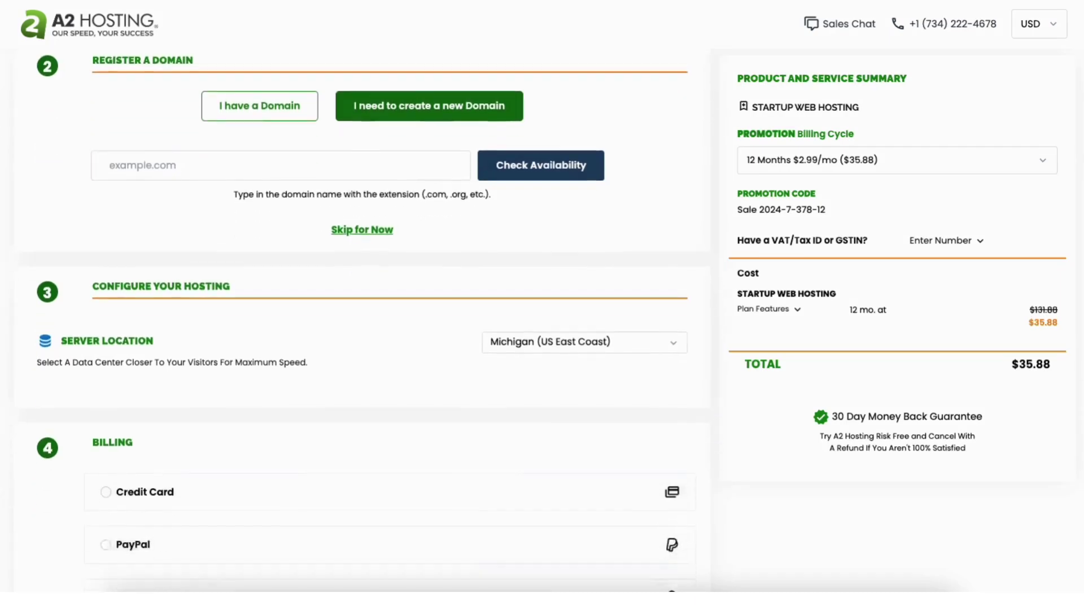
scroll(1010, 217, down, 1)
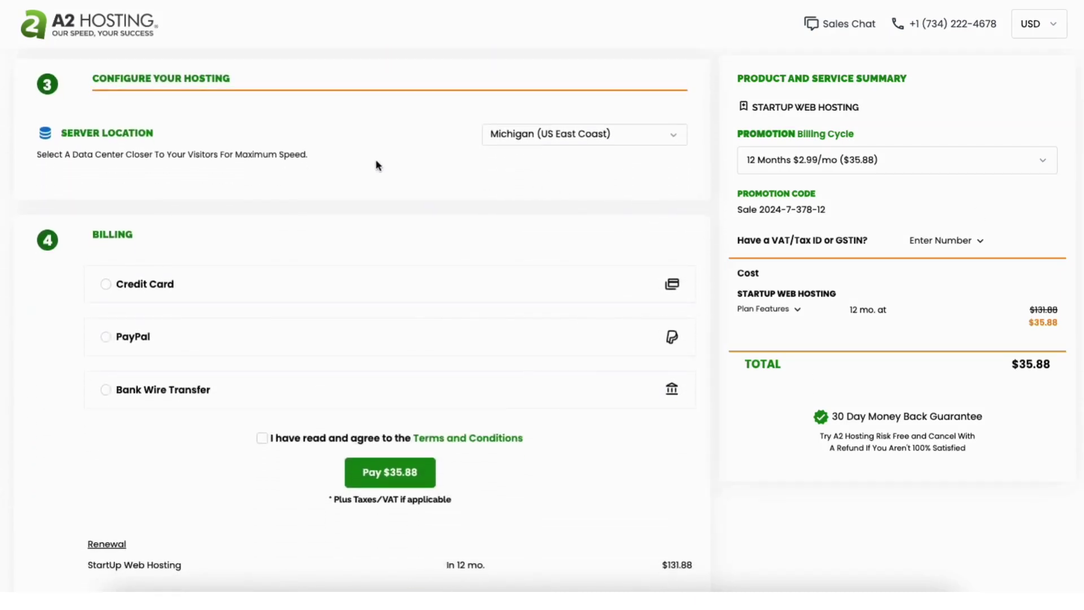
click(596, 136)
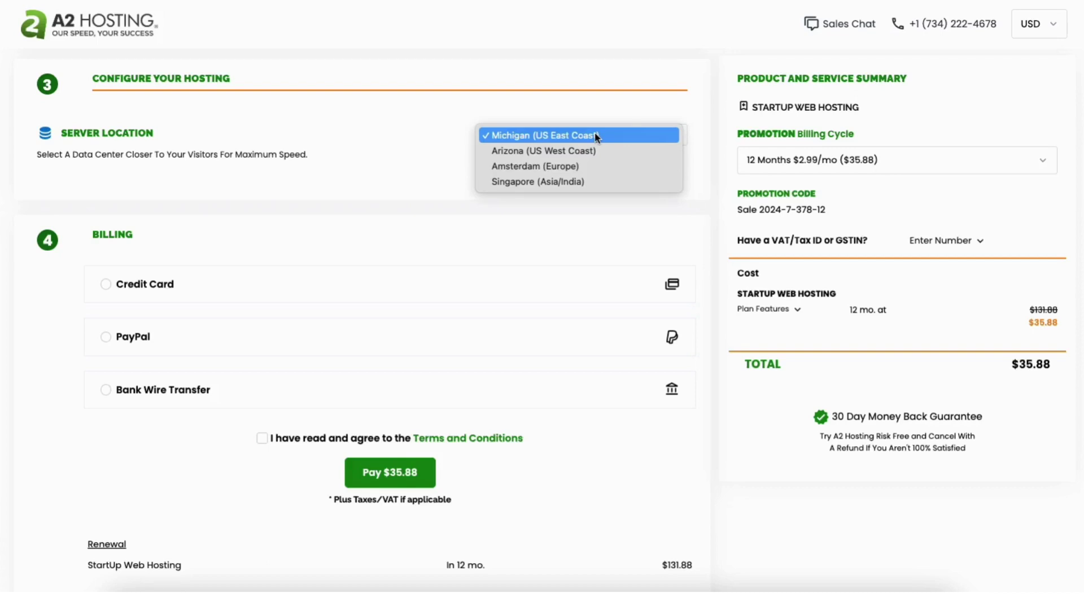
click(597, 135)
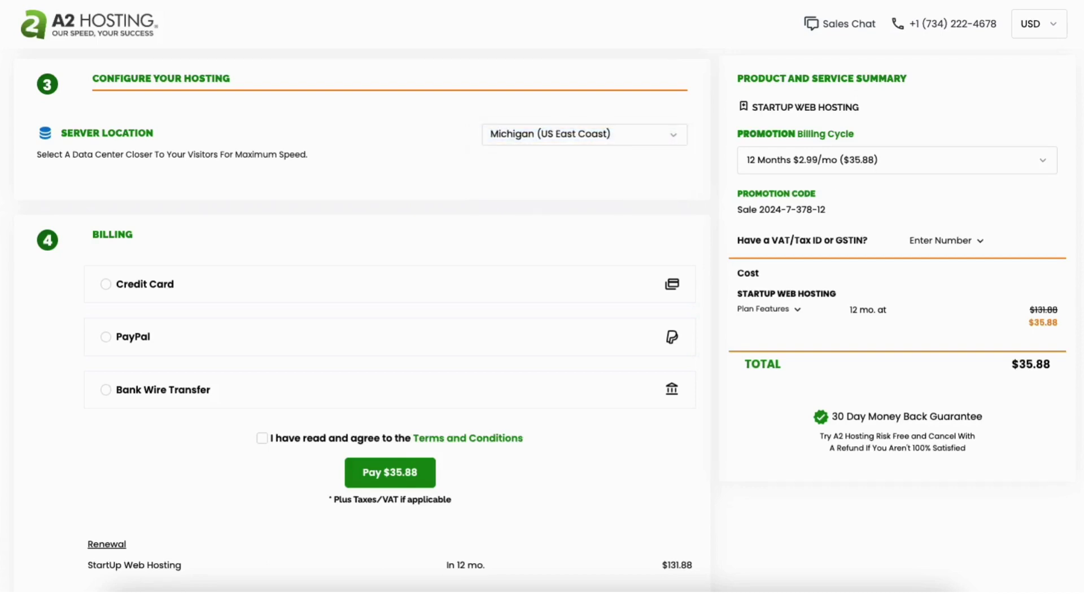
scroll(941, 266, down, 2)
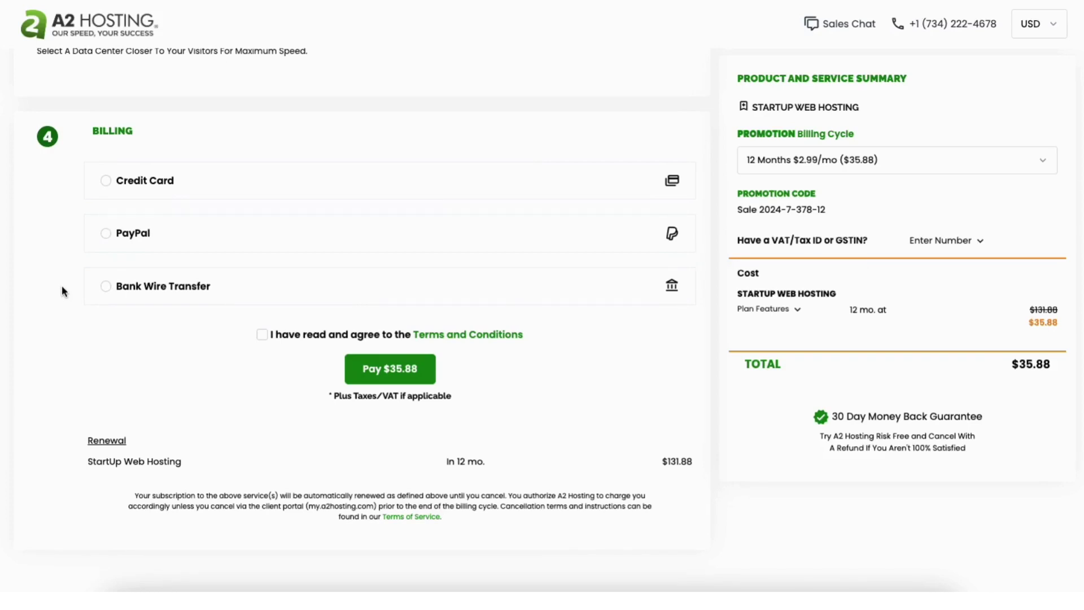
Choose Credit Card as the billing method for the purchase.
click(144, 181)
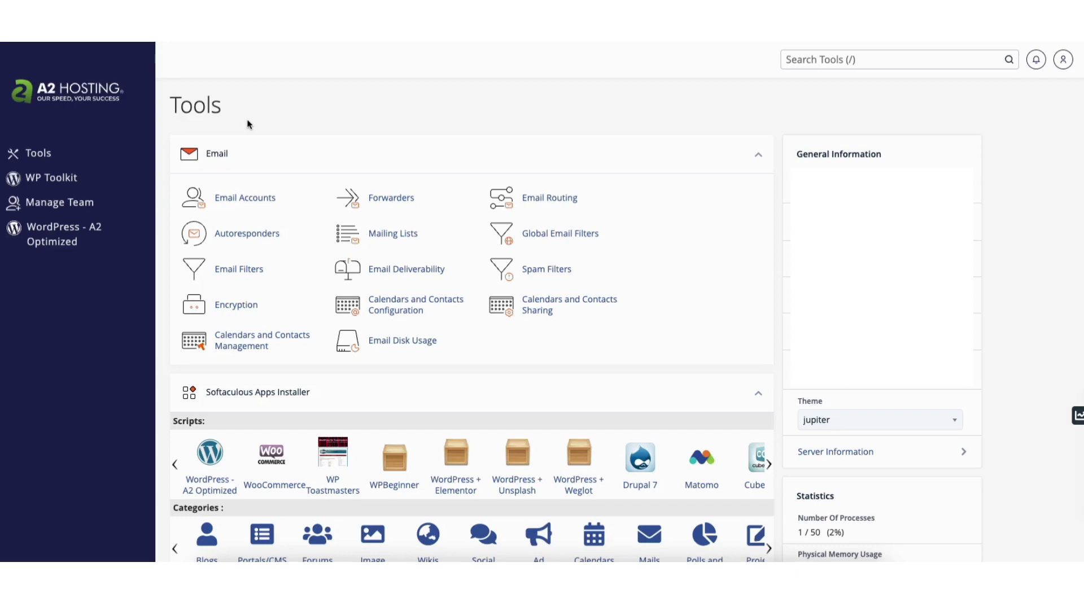
Launch the WordPress - A2 Optimized installer from cPanel's Softaculous section.
click(57, 244)
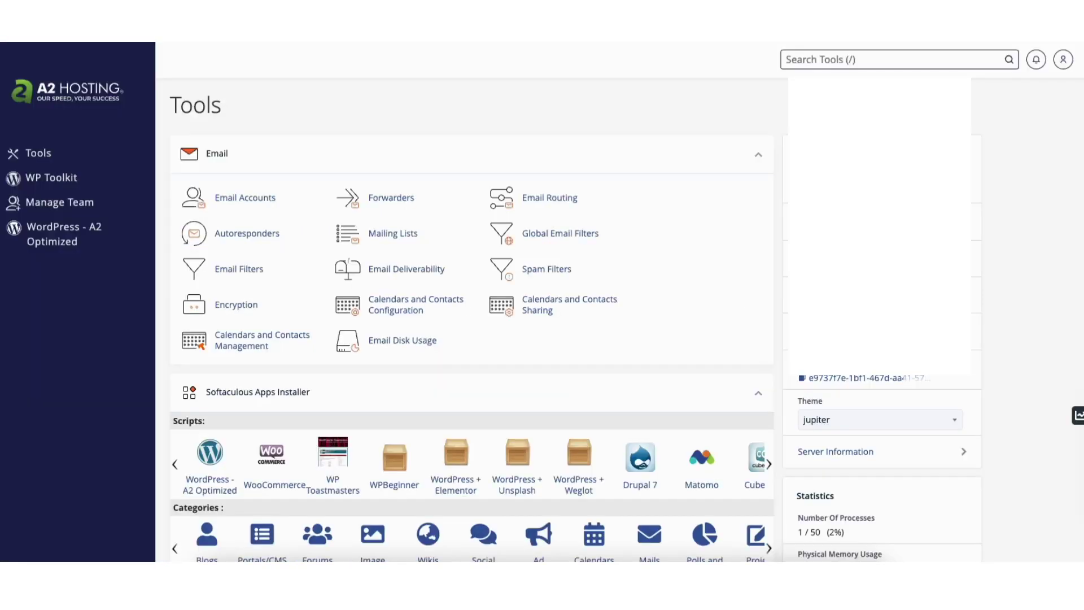
scroll(1059, 260, down, 3)
scroll(1059, 259, down, 7)
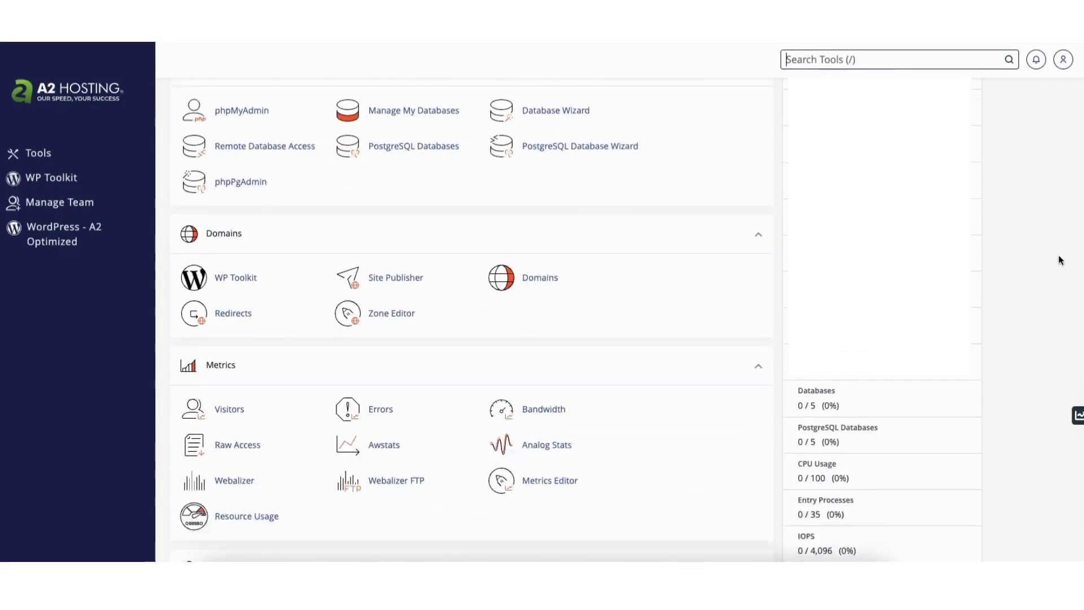
scroll(1056, 321, down, 3)
scroll(1056, 320, down, 3)
scroll(1057, 320, down, 3)
scroll(1001, 383, down, 2)
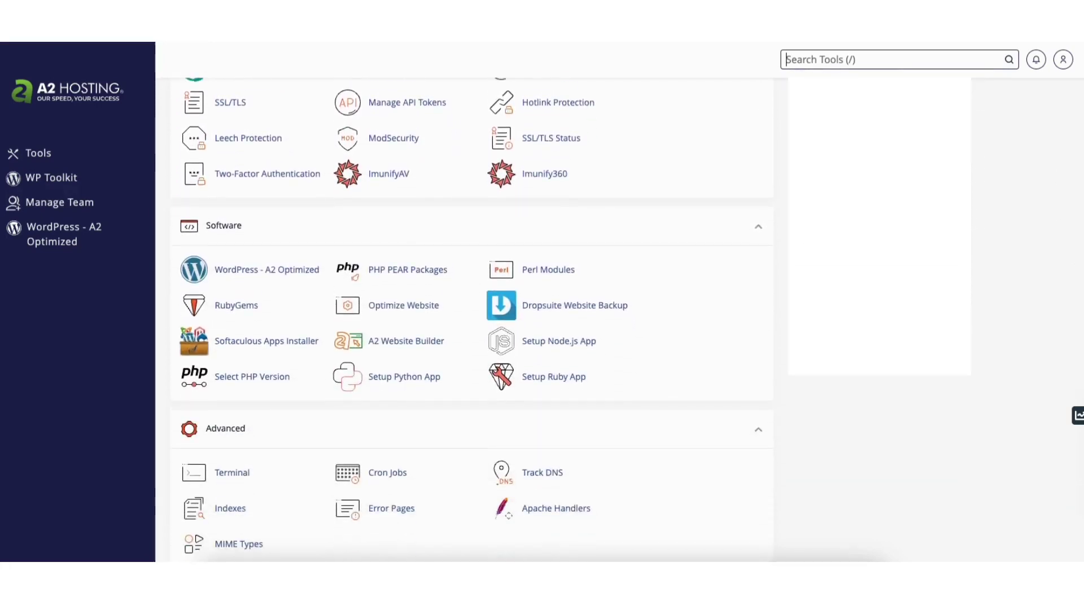
click(245, 272)
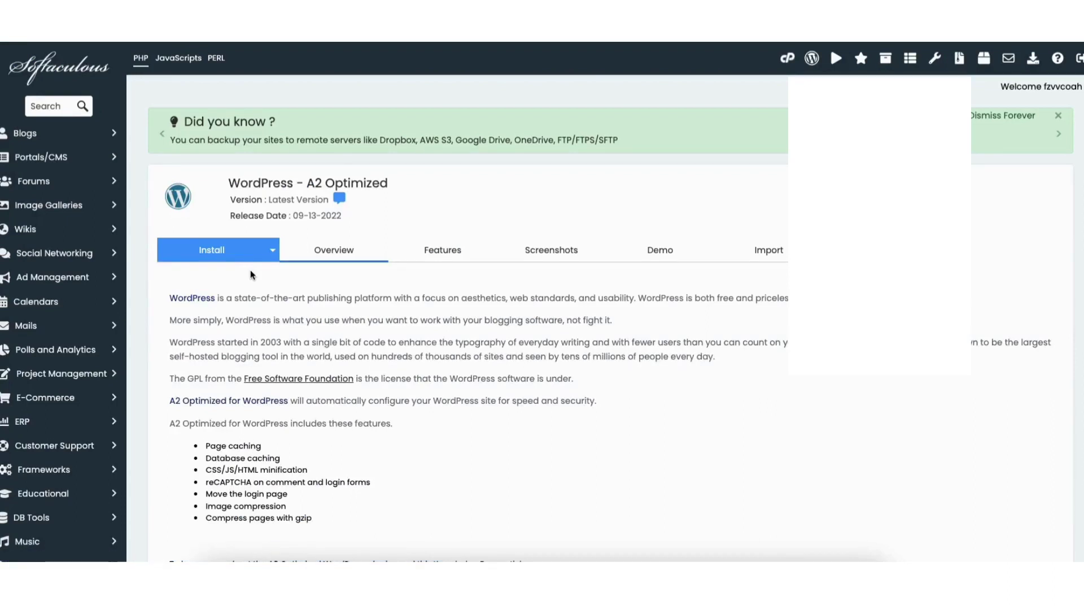
Start the Install form and keep the only hosted domain as the installation target.
click(206, 254)
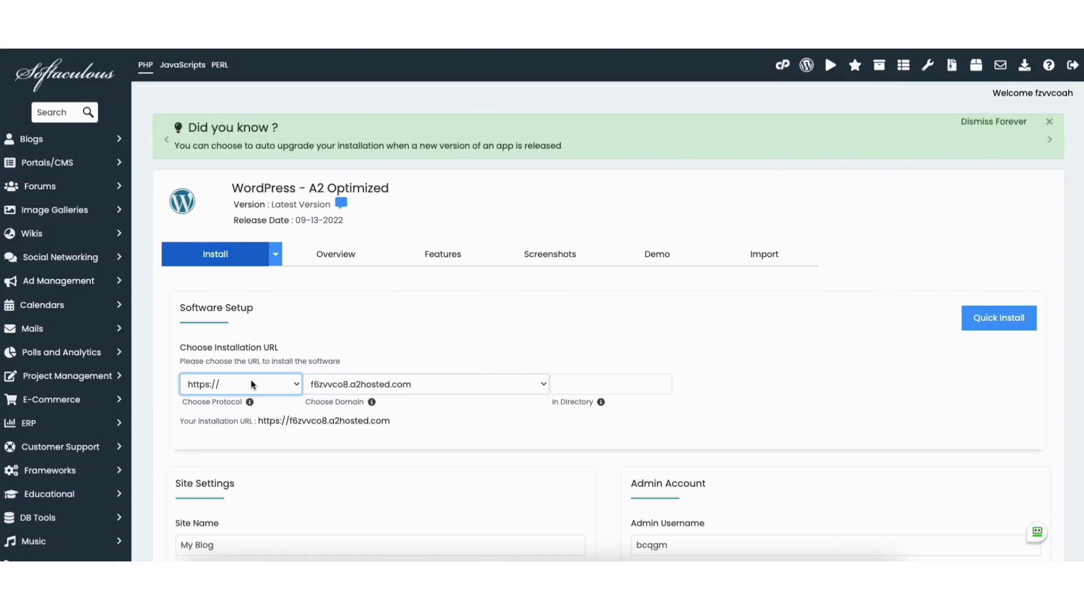
click(413, 386)
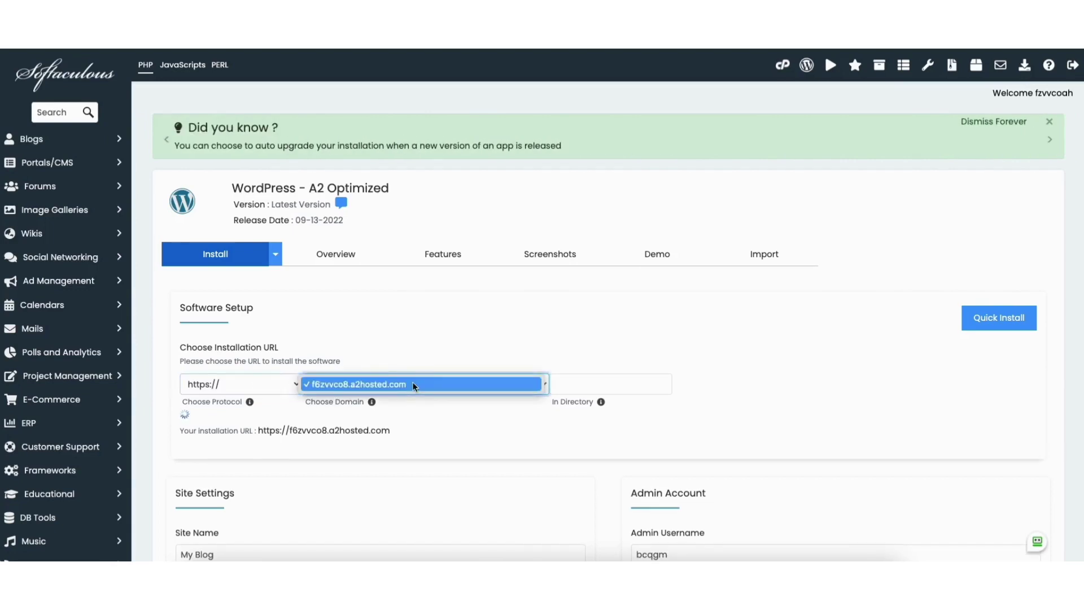
click(414, 387)
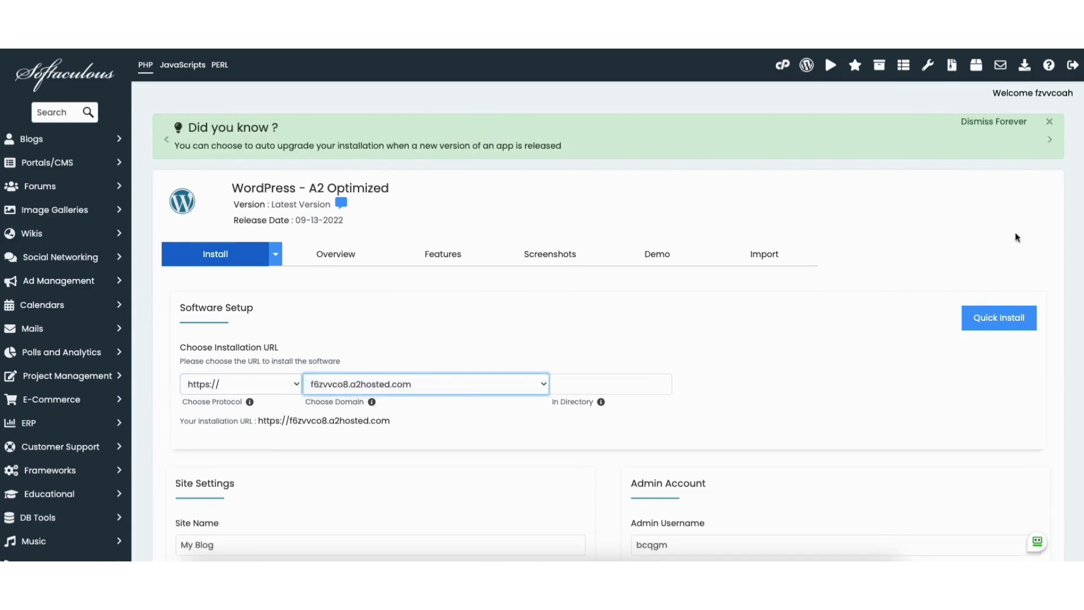
scroll(1078, 196, down, 2)
scroll(1078, 196, down, 2)
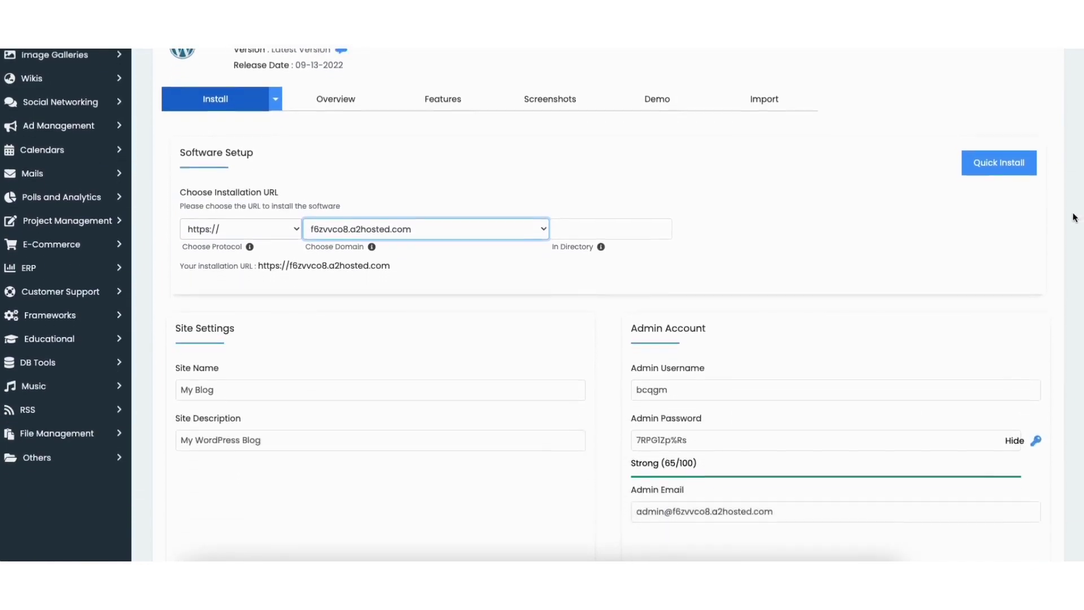
scroll(1070, 240, down, 2)
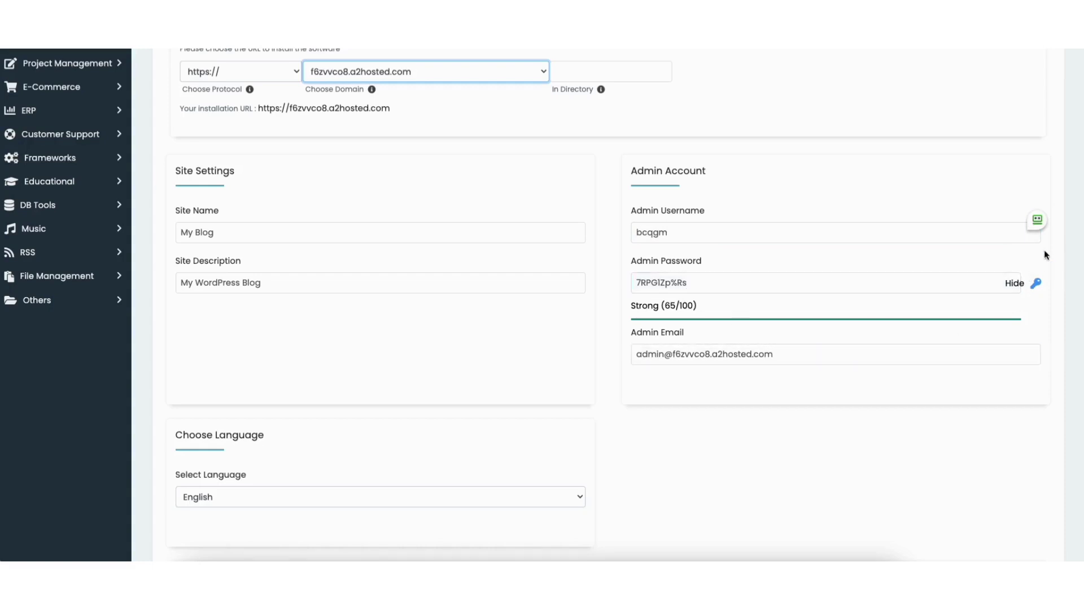
scroll(1068, 308, down, 2)
scroll(1068, 307, down, 3)
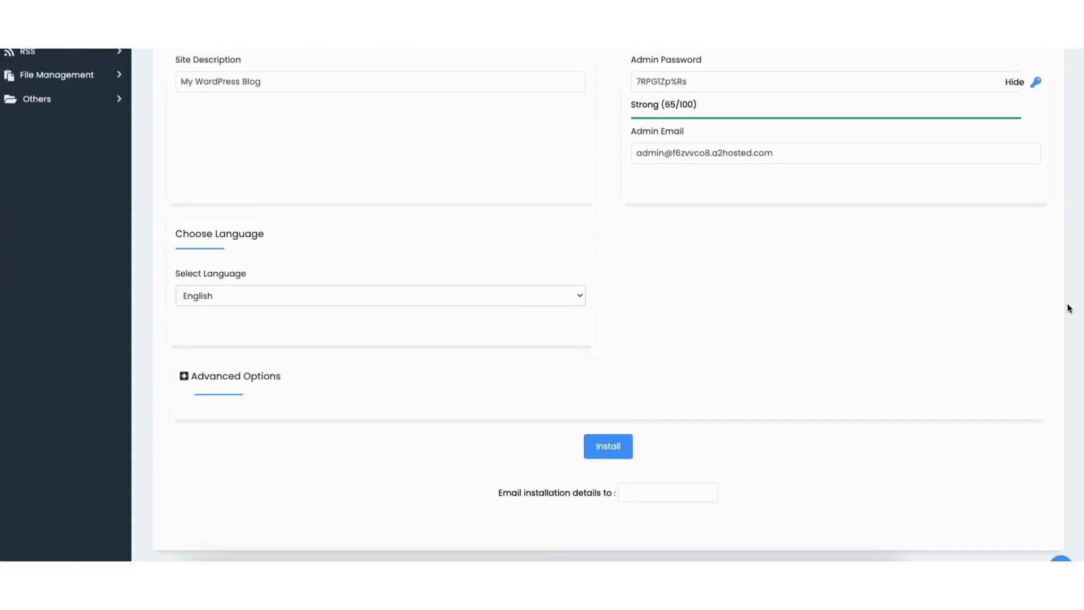
Keep English, review Advanced Options, and install WordPress at demowebsite12.online.
click(518, 246)
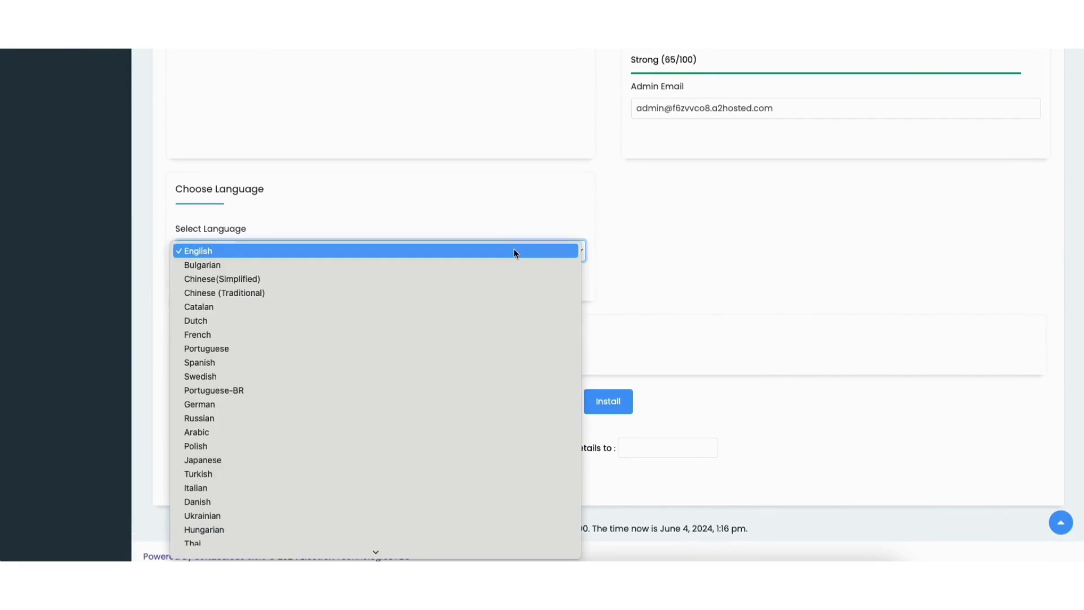
click(514, 249)
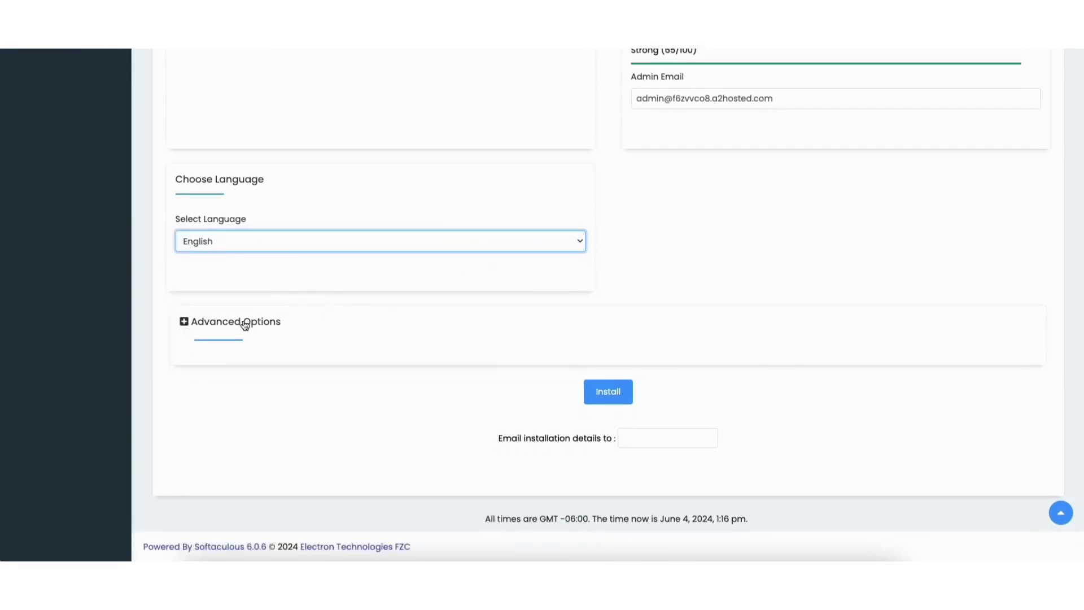
click(245, 325)
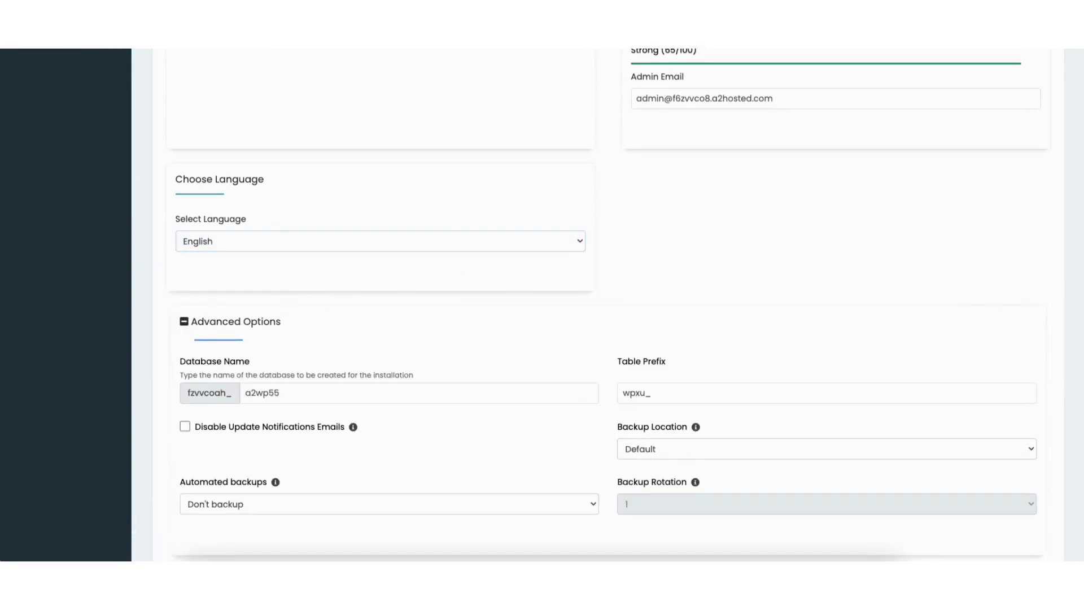
scroll(1081, 322, down, 1)
scroll(1082, 322, down, 1)
scroll(1083, 322, down, 1)
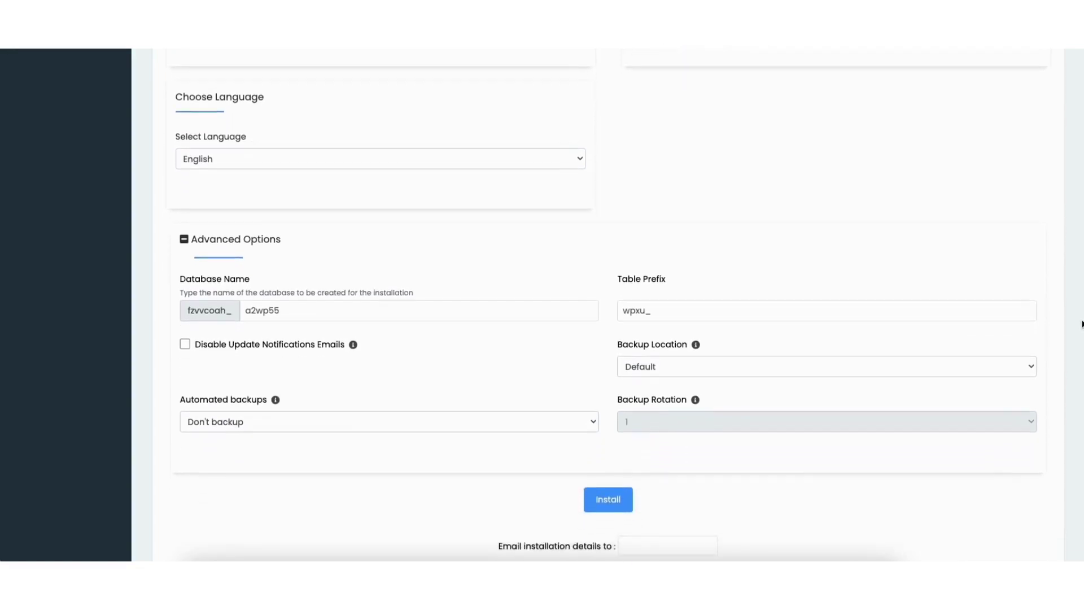
scroll(1082, 333, down, 1)
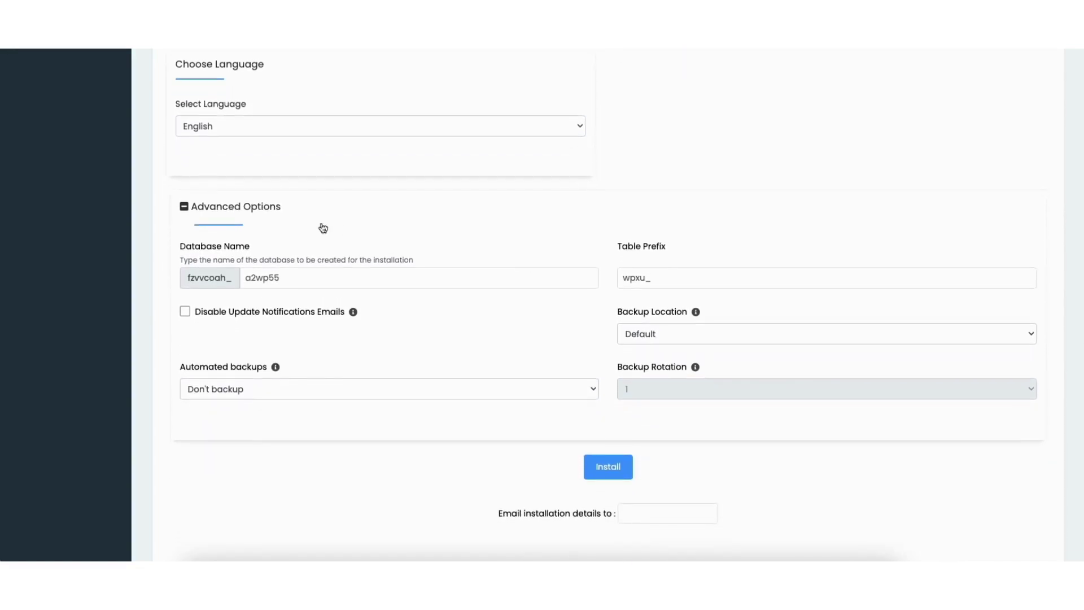
click(251, 212)
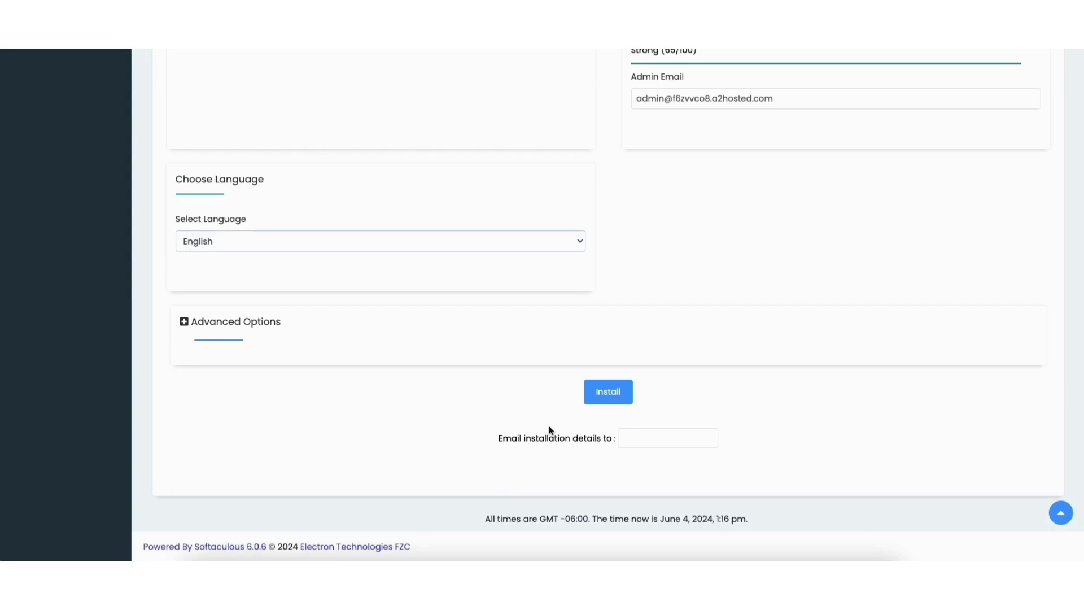
click(638, 437)
click(602, 393)
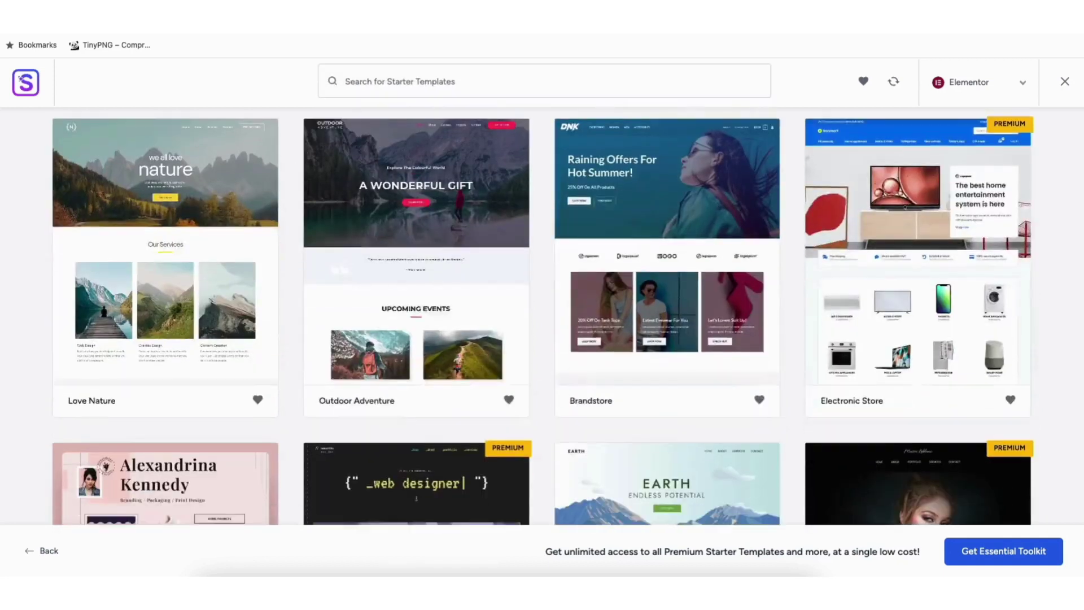
scroll(543, 317, down, 2)
scroll(542, 317, down, 3)
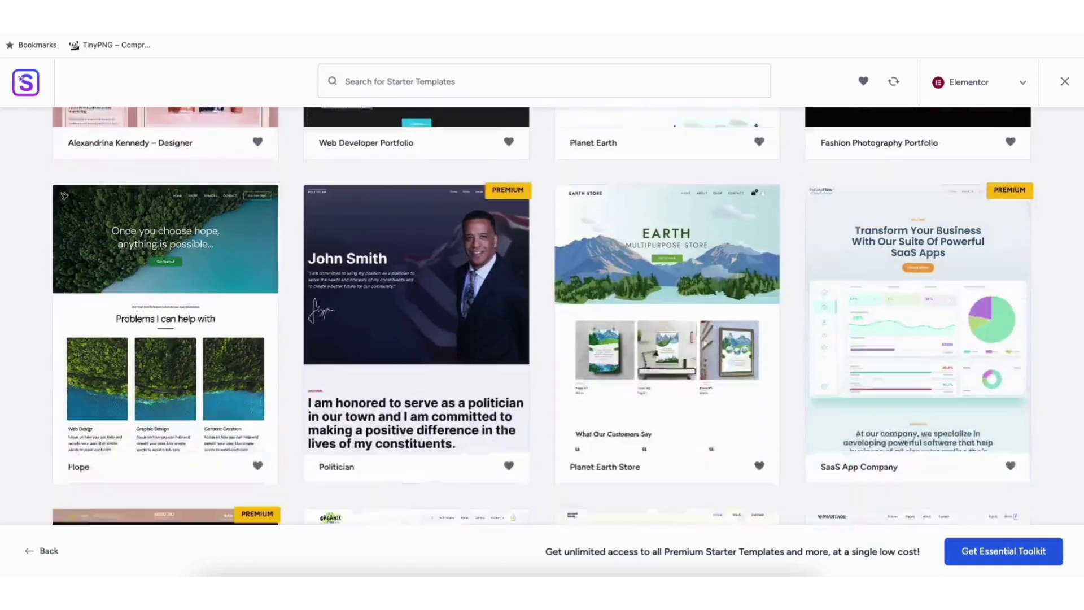
scroll(543, 317, down, 3)
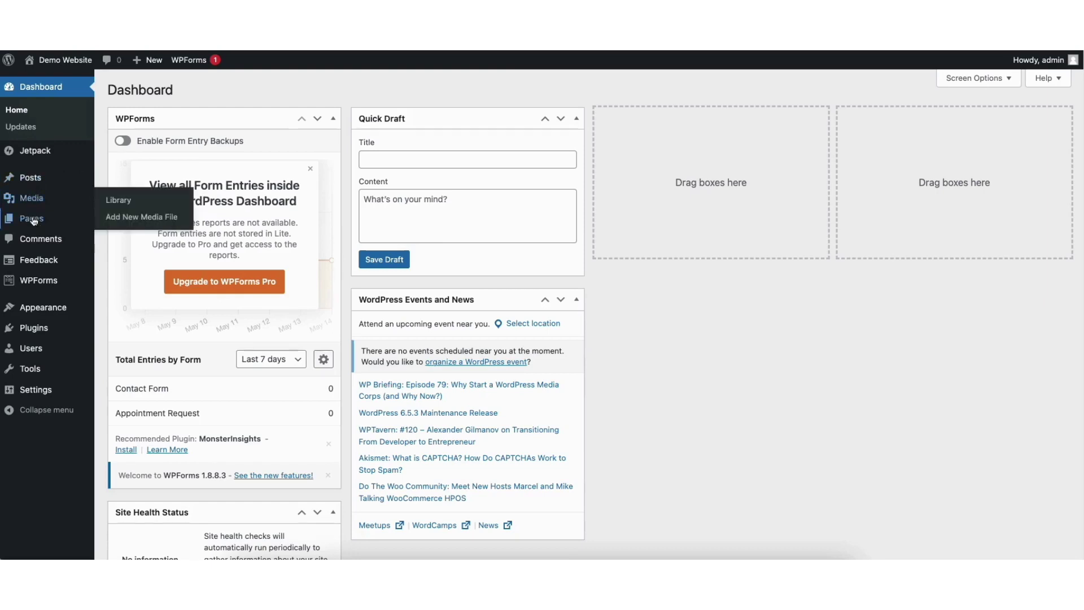
mouse_move(43, 308)
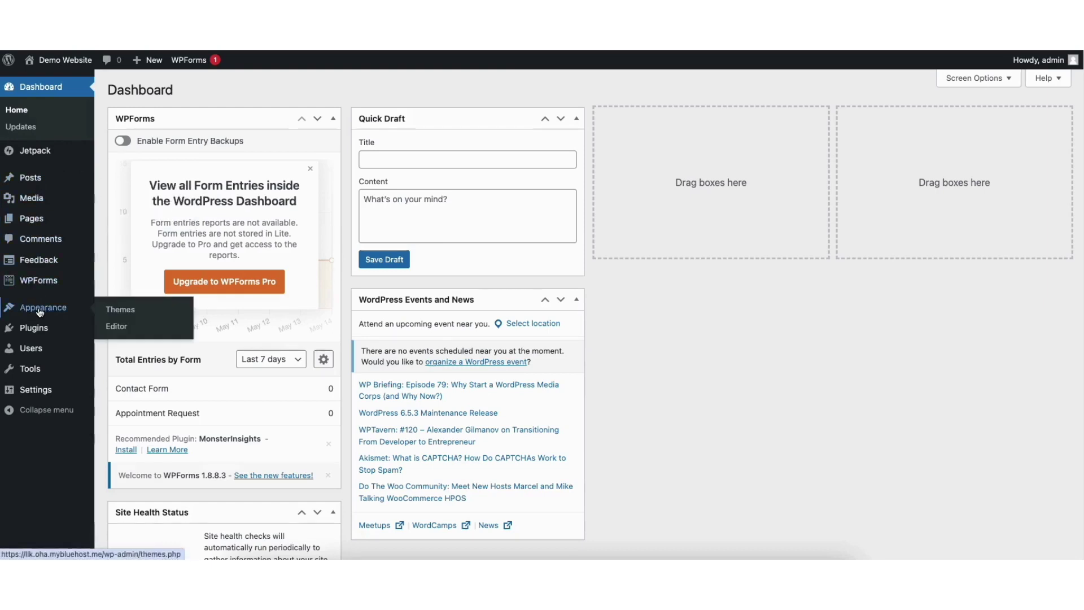
Go to Appearance > Themes, Add New Theme, and begin searching the theme library.
click(120, 310)
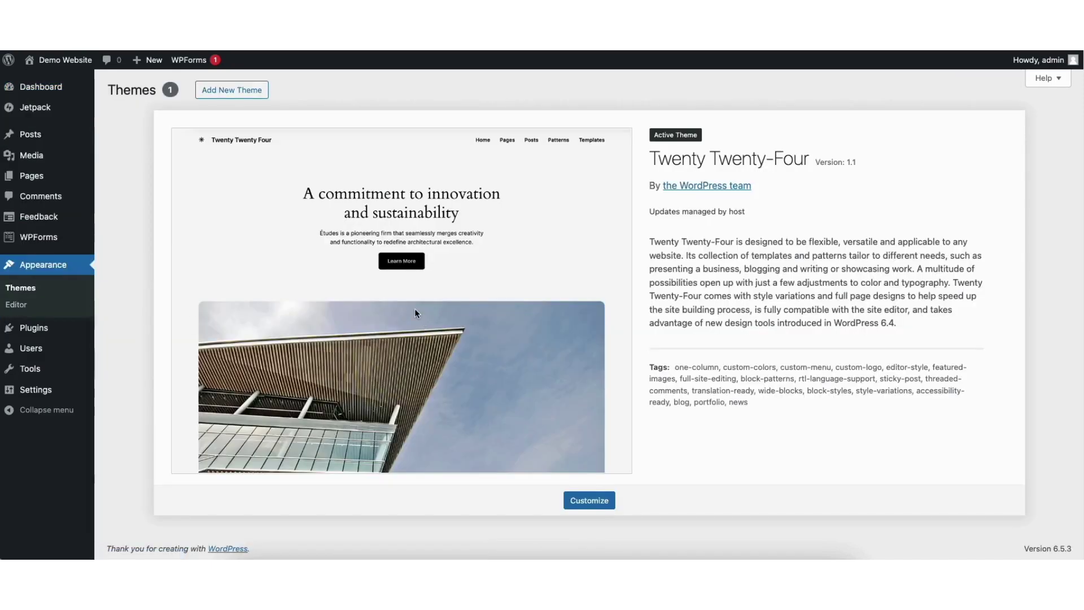
click(239, 96)
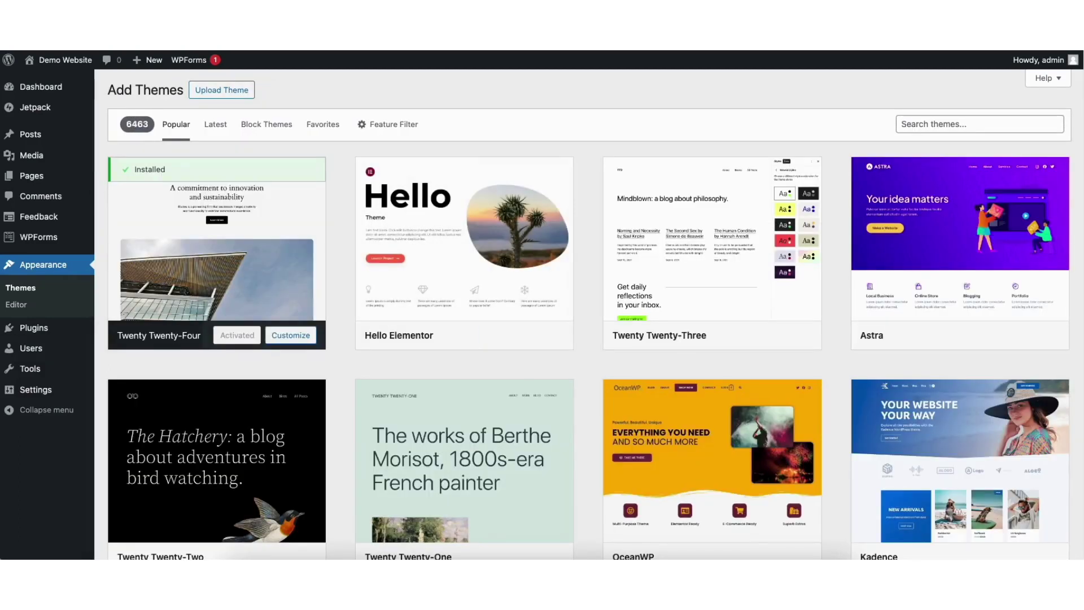
scroll(590, 314, down, 3)
scroll(590, 314, down, 2)
scroll(590, 314, down, 2)
scroll(589, 315, down, 2)
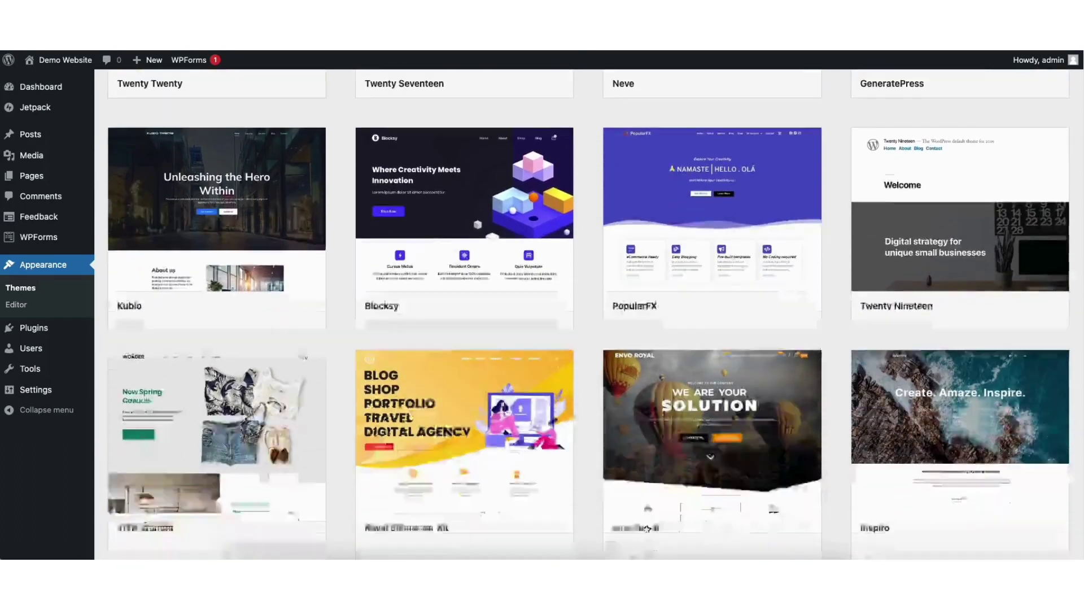
scroll(590, 315, down, 2)
scroll(591, 314, down, 2)
scroll(591, 315, down, 2)
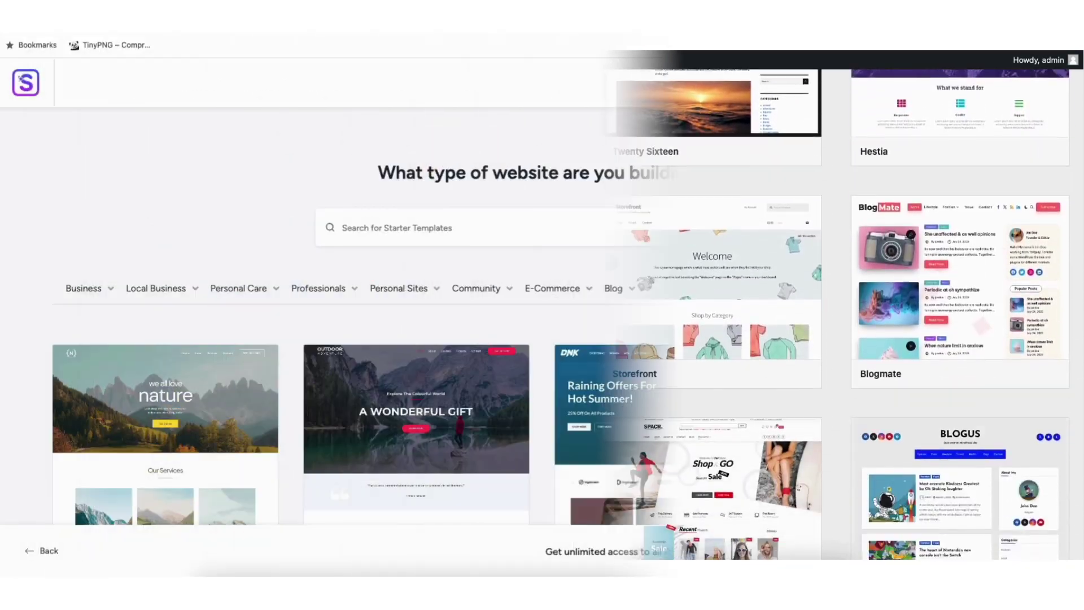
scroll(542, 319, down, 1)
scroll(542, 319, down, 2)
scroll(543, 319, down, 2)
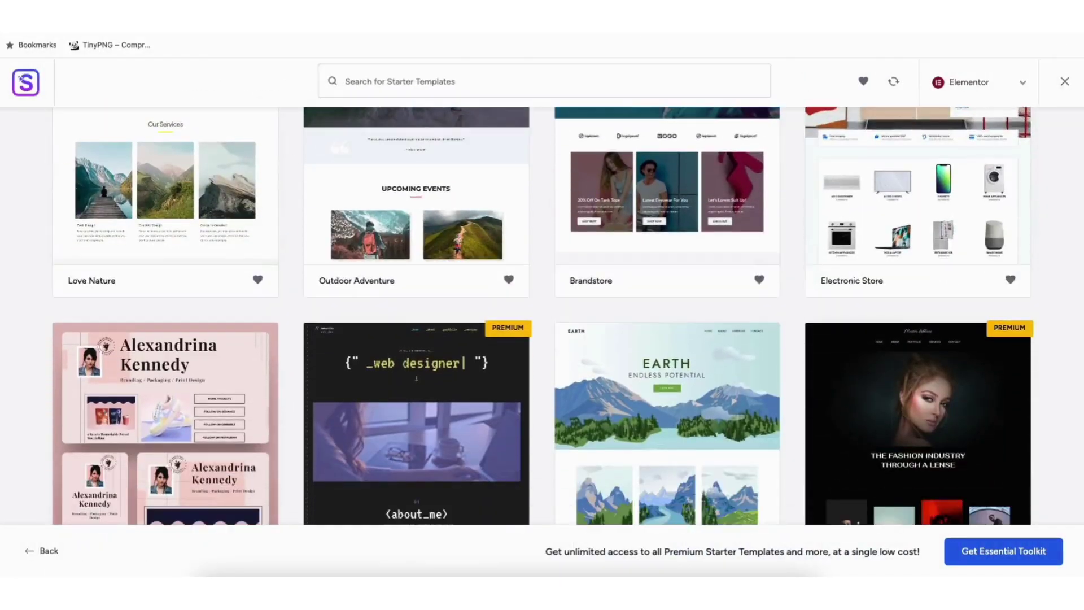
scroll(543, 319, down, 1)
scroll(542, 318, down, 1)
scroll(543, 319, down, 2)
scroll(543, 319, down, 2)
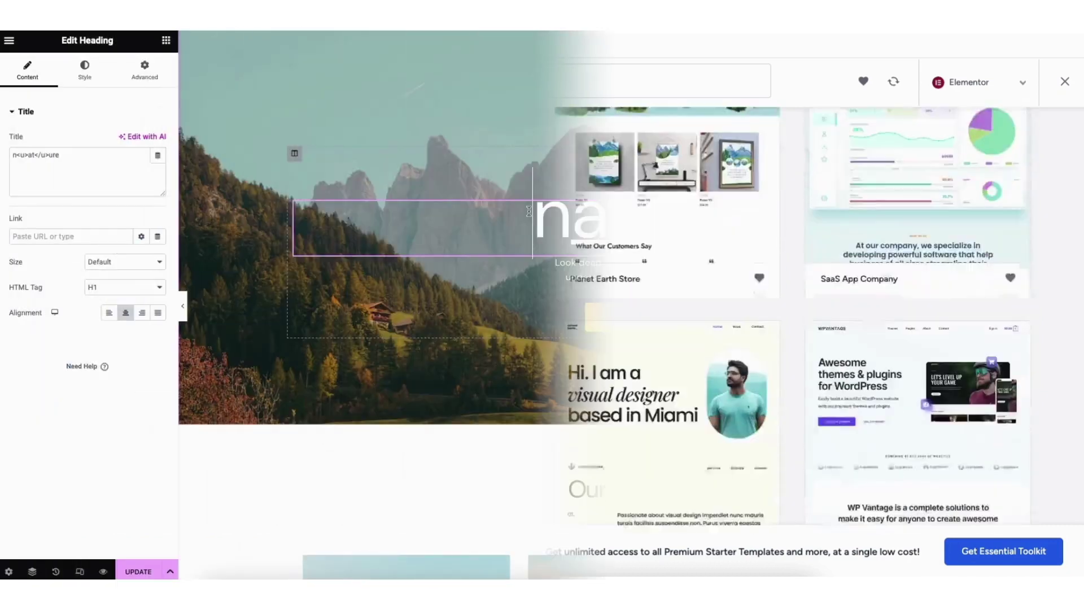
key(ctrl+a)
text(DEMO WE)
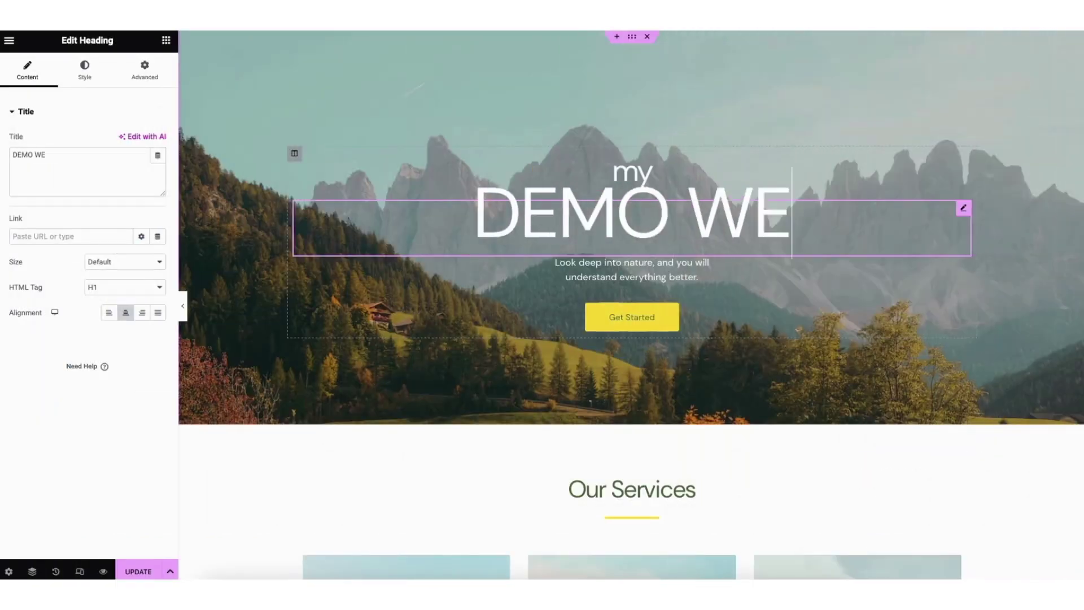
text(BSIT)
text(a)
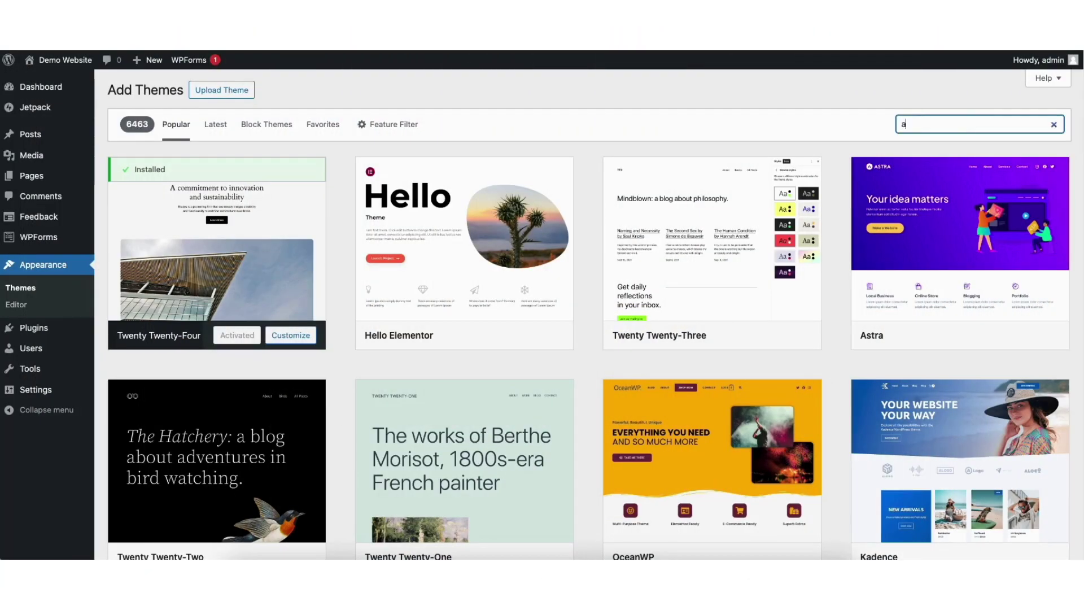
text(stra)
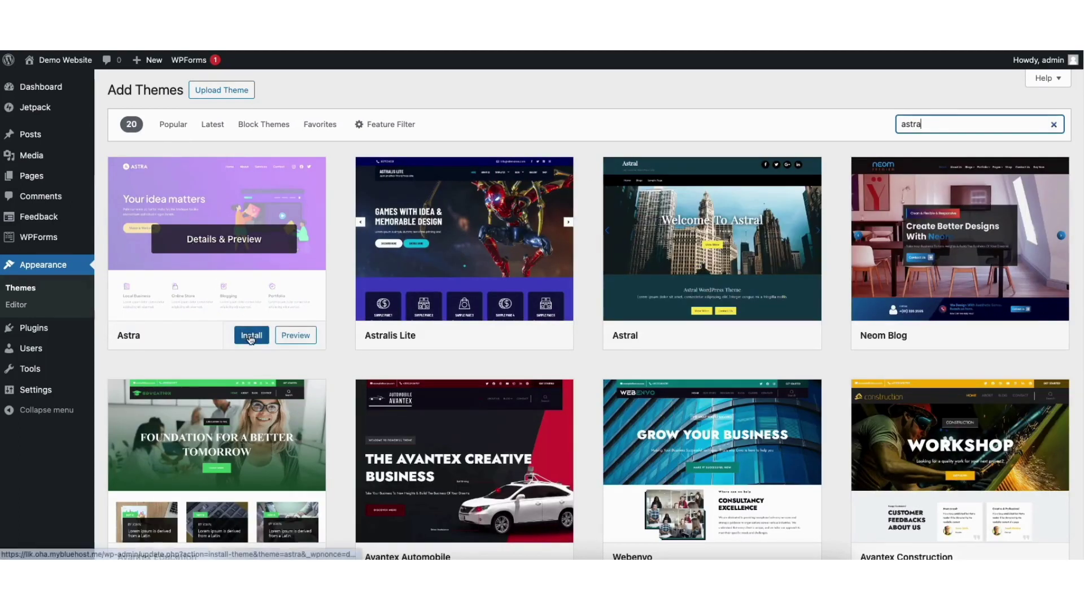
Install the Astra theme and activate it as the site's theme.
click(251, 336)
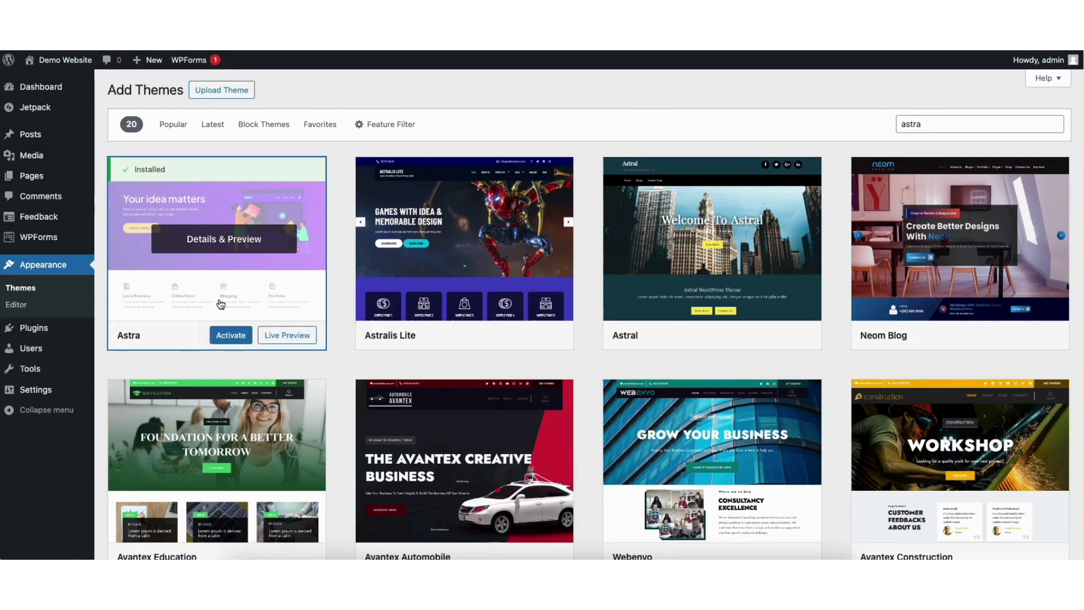
click(229, 337)
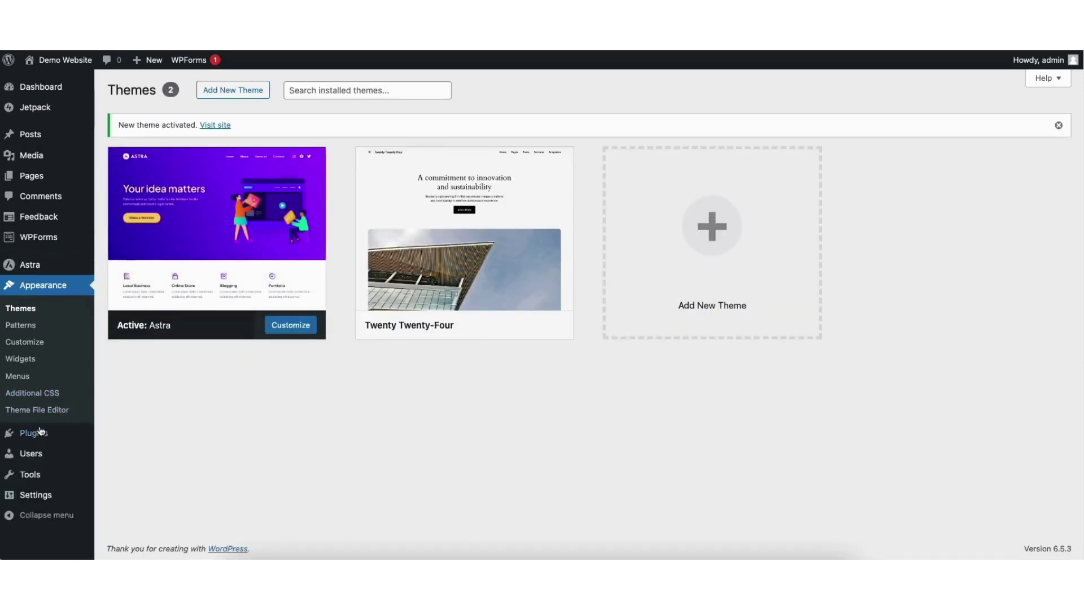
mouse_move(34, 433)
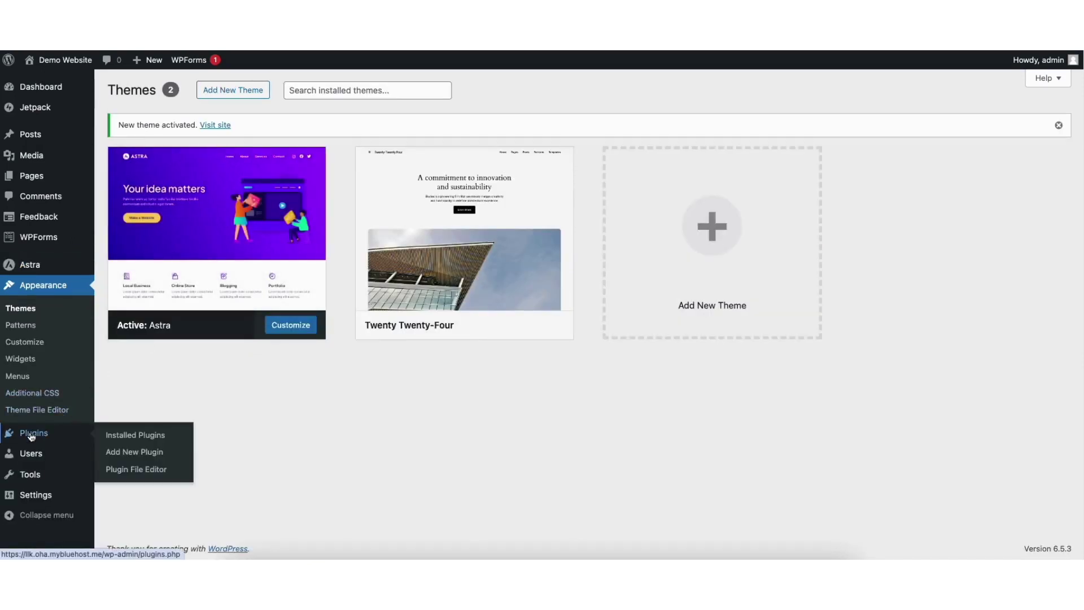
Install and activate the Starter Templates plugin, then launch its site builder from Appearance.
click(135, 452)
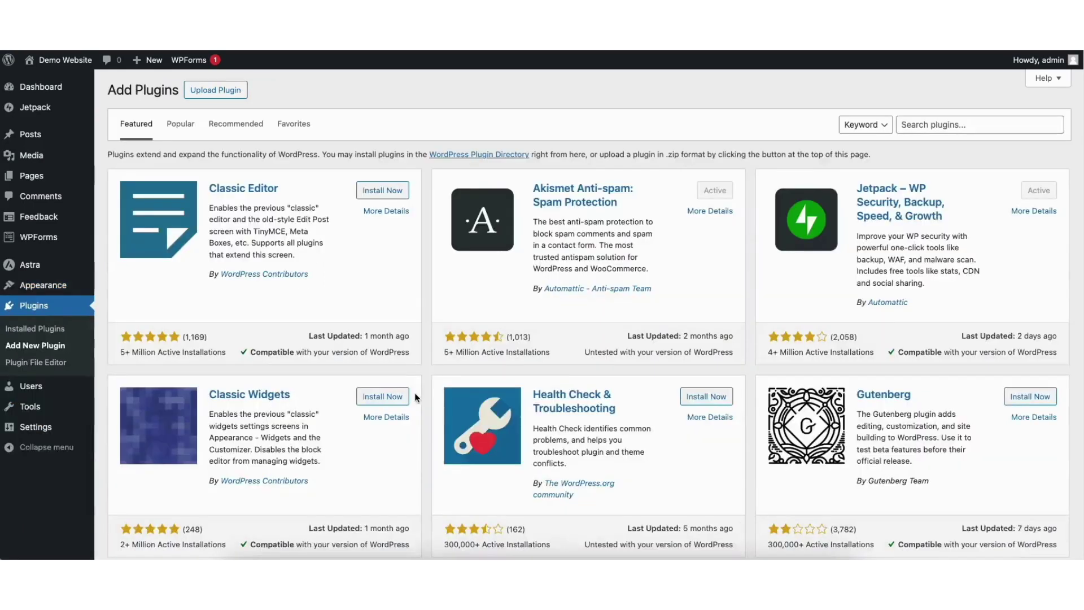
click(935, 123)
text(starter templates)
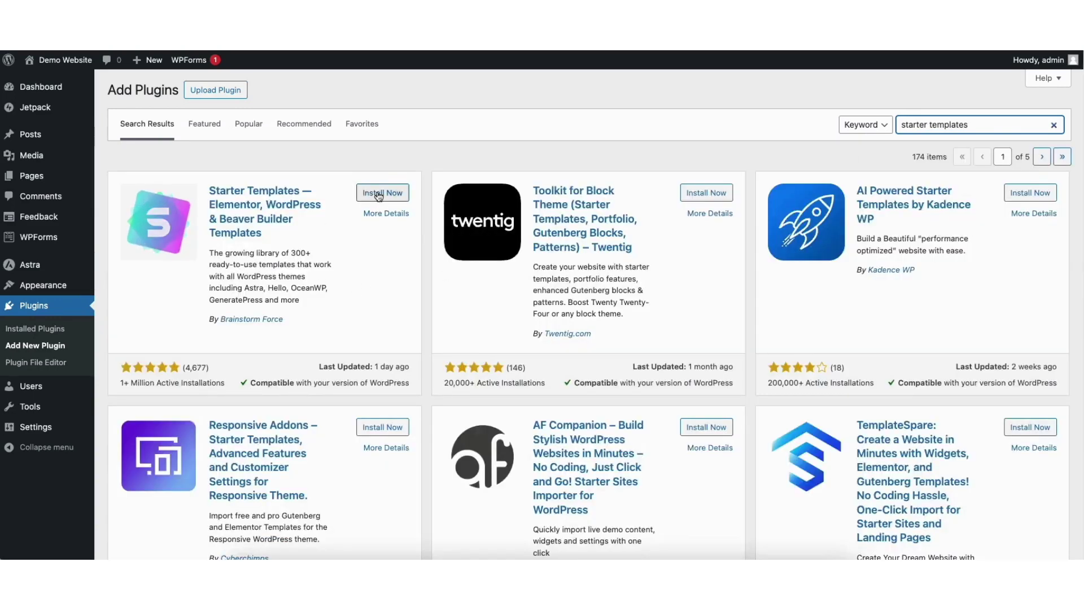
click(379, 194)
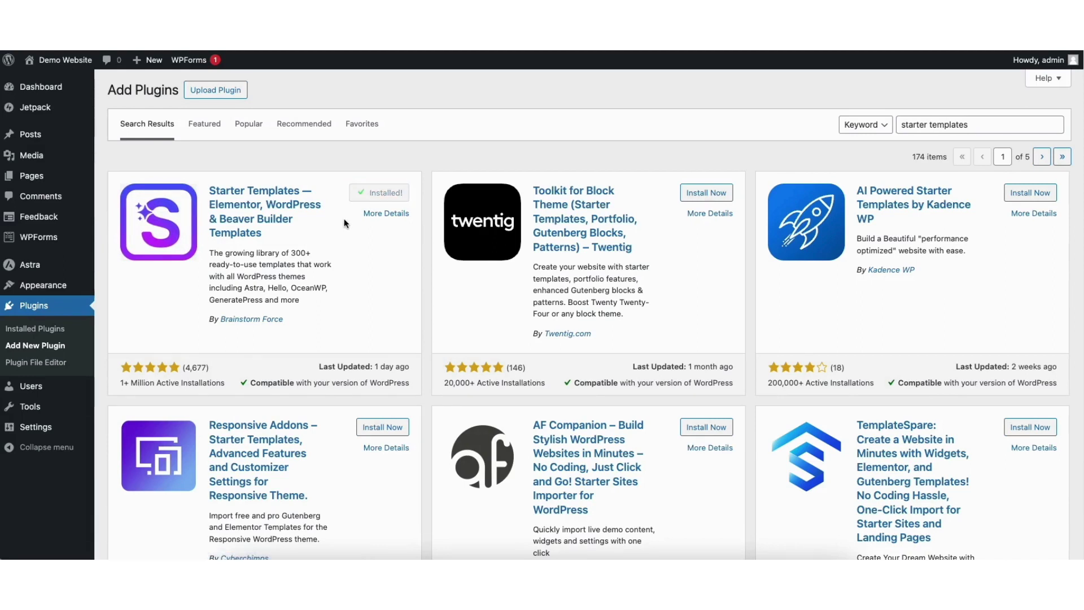
click(376, 195)
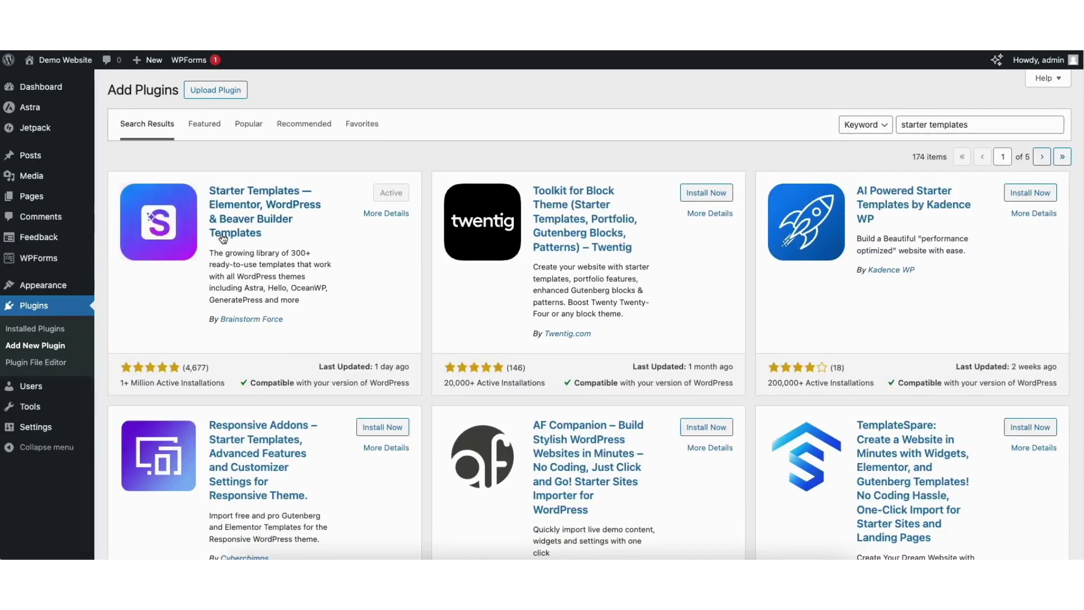
mouse_move(42, 284)
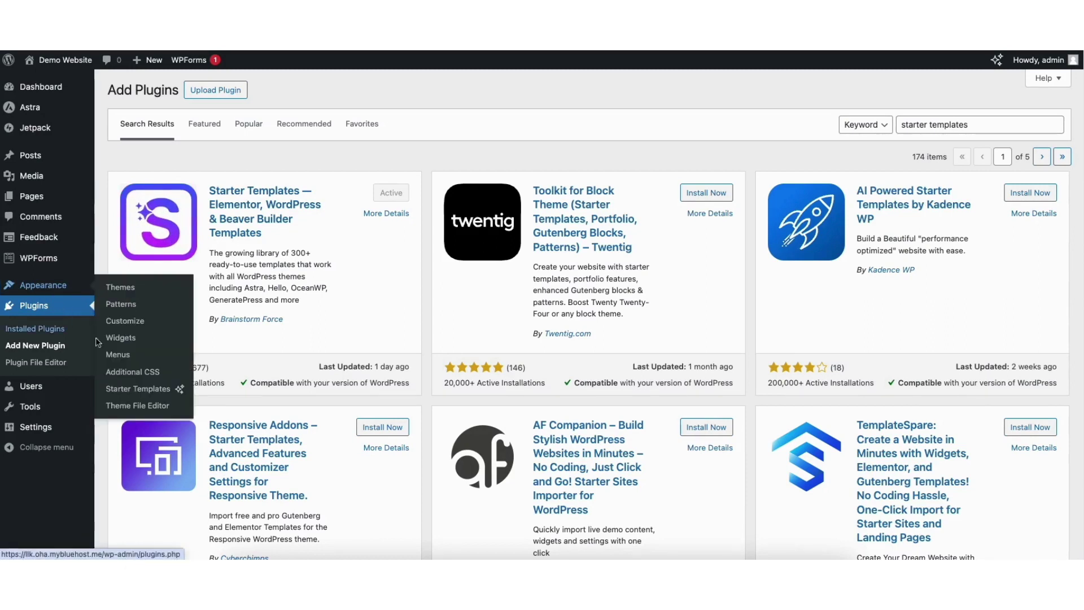
click(137, 389)
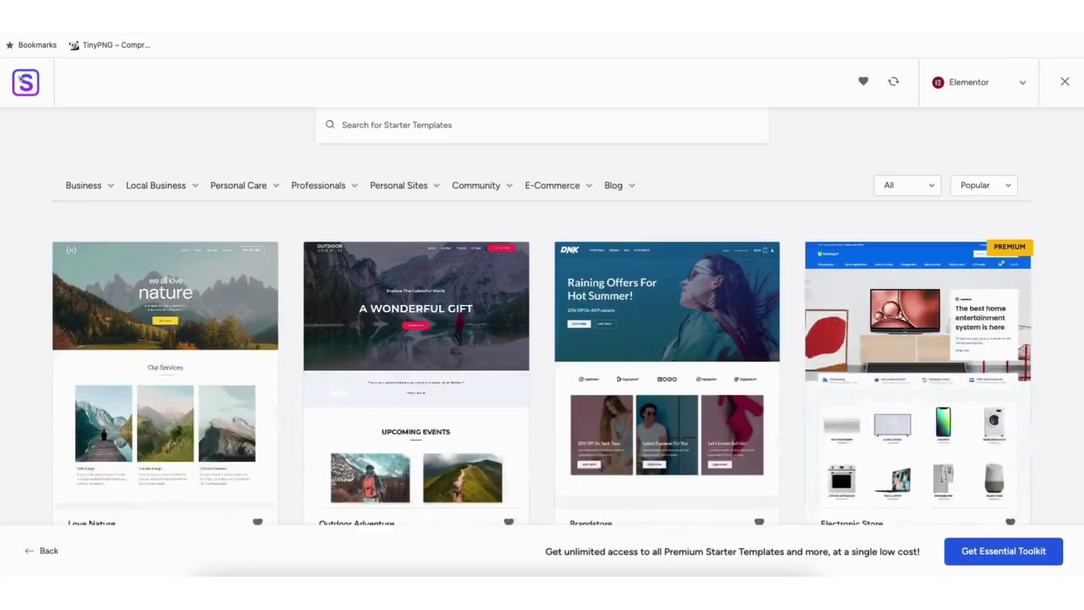
scroll(63, 350, down, 2)
scroll(64, 349, down, 1)
scroll(64, 349, down, 2)
scroll(64, 349, down, 2)
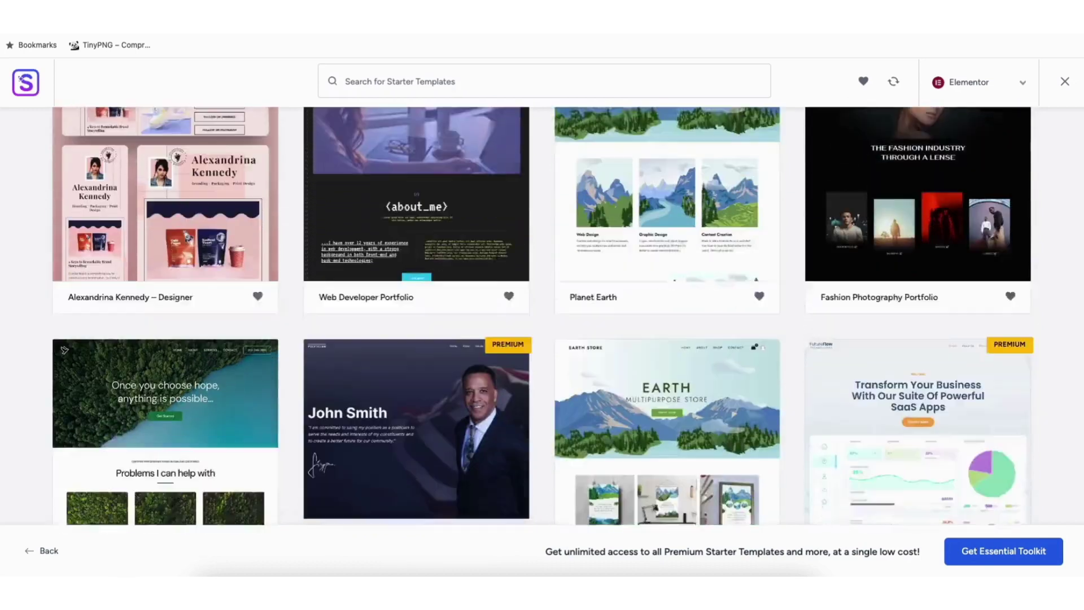
scroll(63, 349, down, 2)
scroll(63, 350, down, 3)
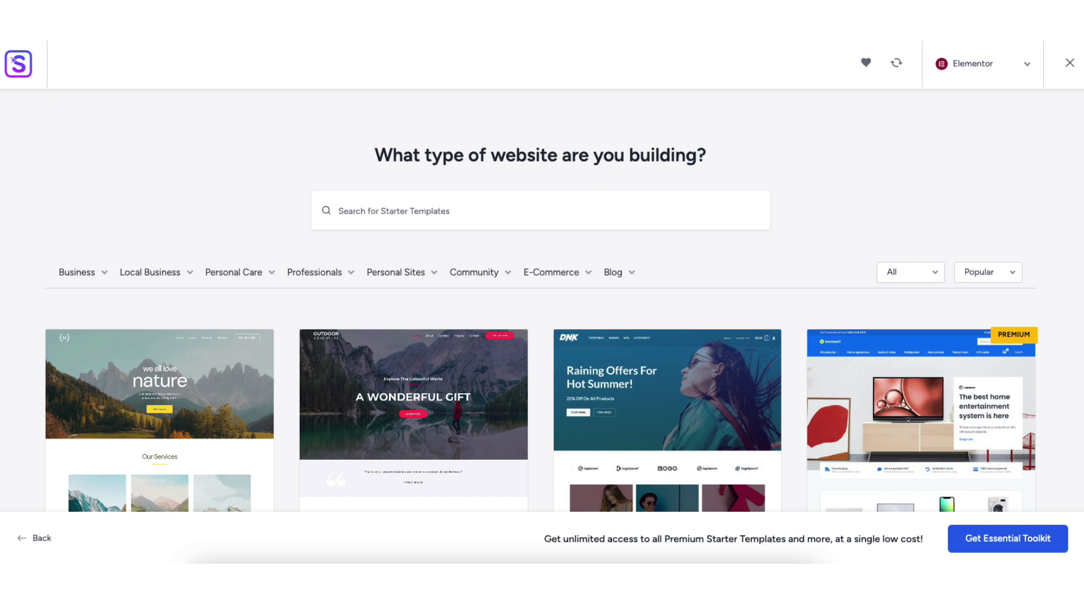
Filter the starter template gallery to the Business category.
click(87, 290)
mouse_move(82, 272)
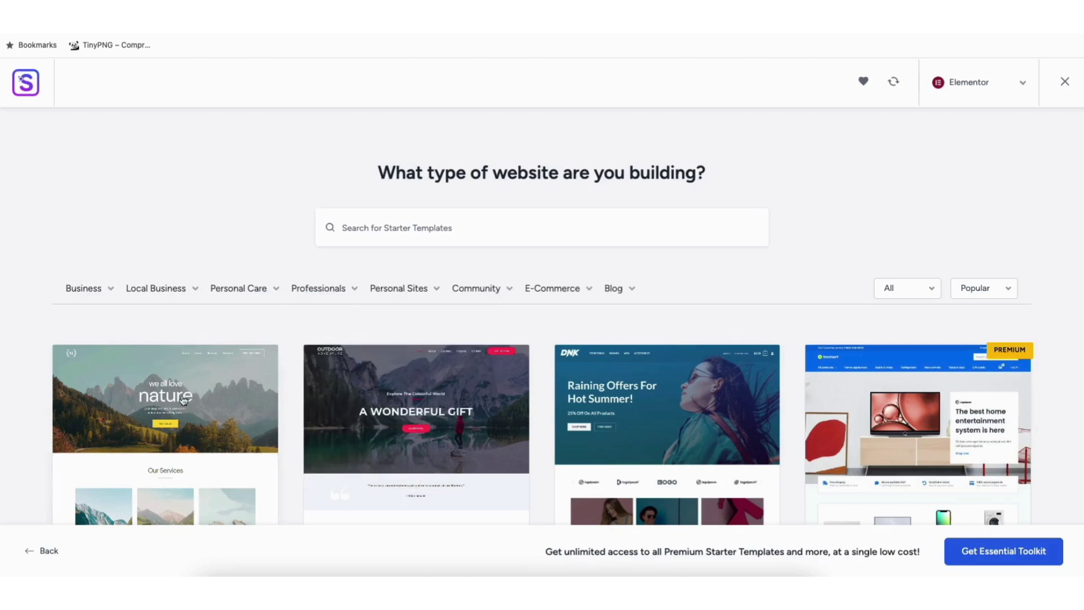
Choose the Love Nature template and preview it in full.
click(184, 400)
drag(1066, 104, 1059, 221)
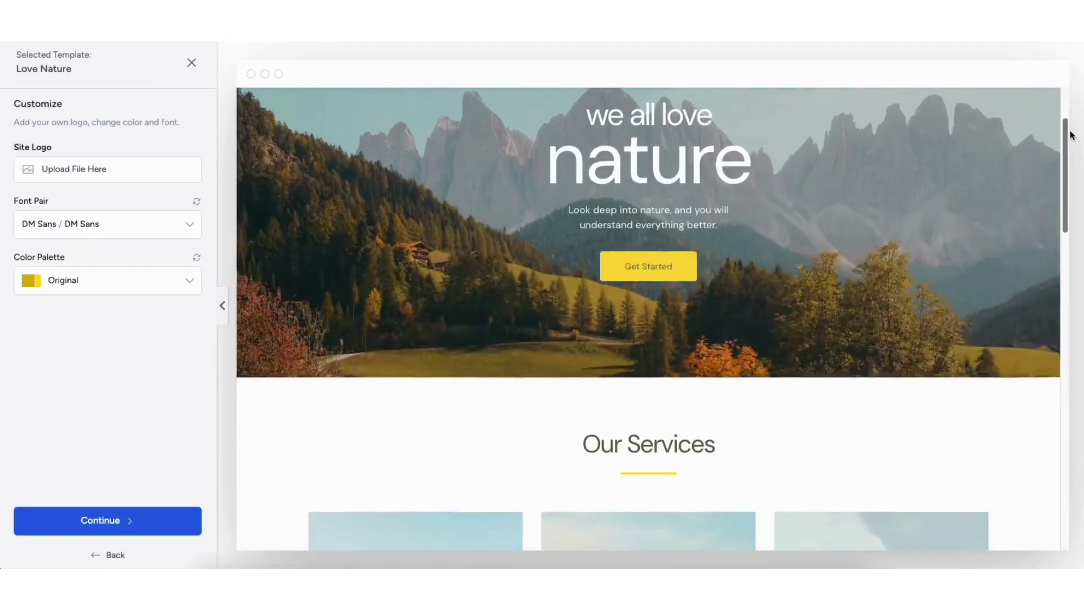
scroll(1058, 224, down, 5)
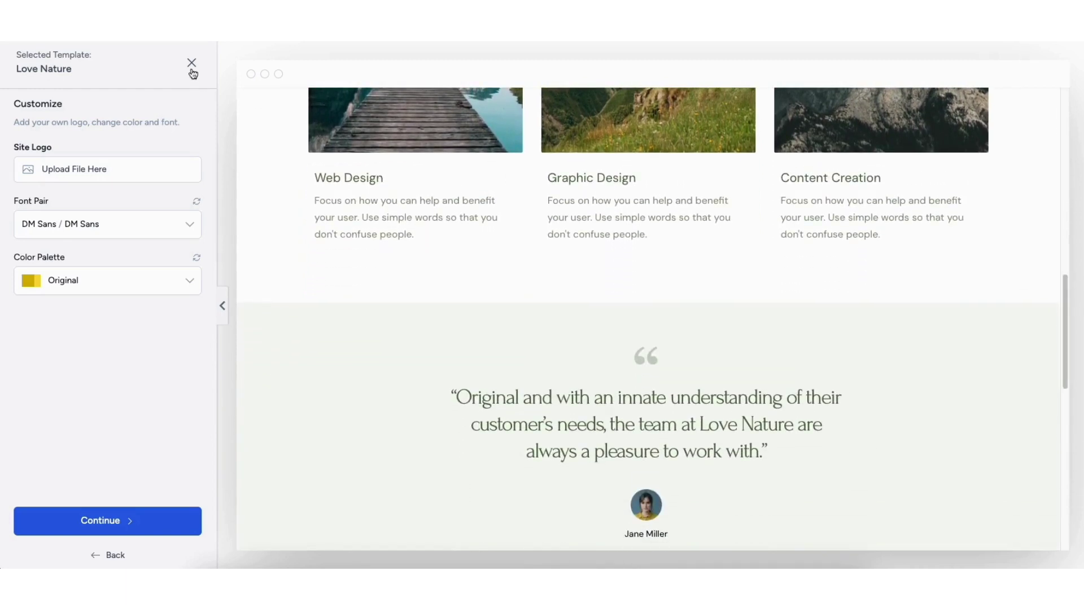
click(191, 67)
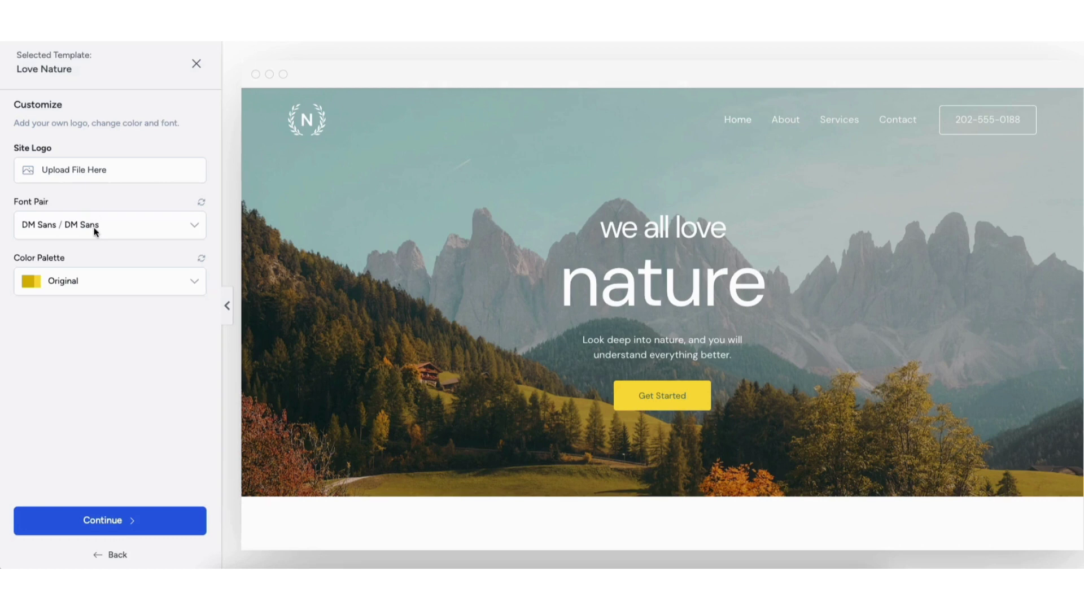
Try the Style 1 and Style 2 colour palettes, return to Original, and continue.
click(95, 281)
click(79, 339)
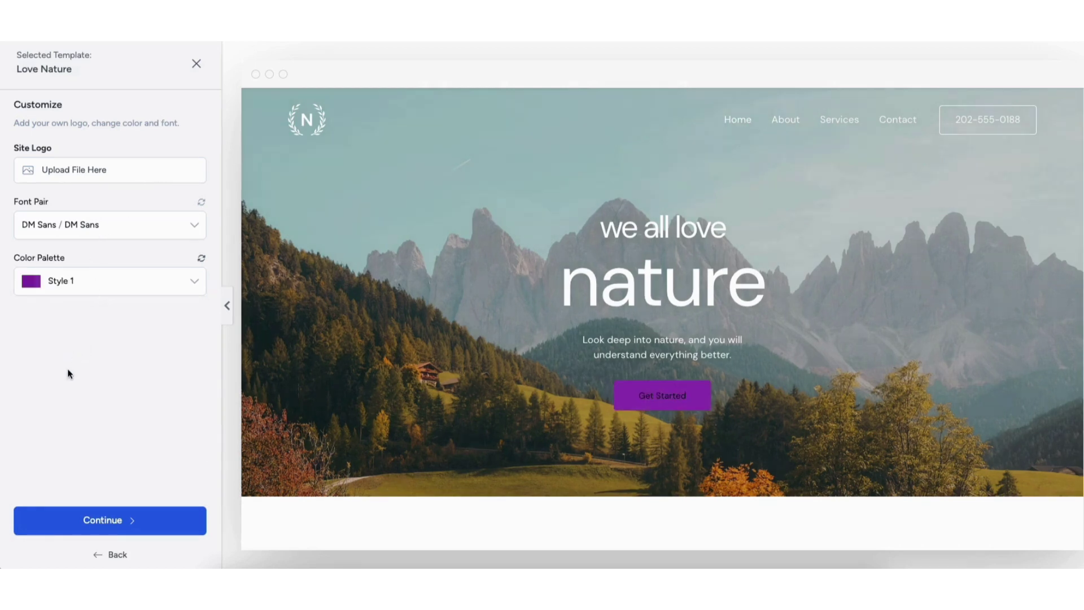
click(69, 288)
click(60, 368)
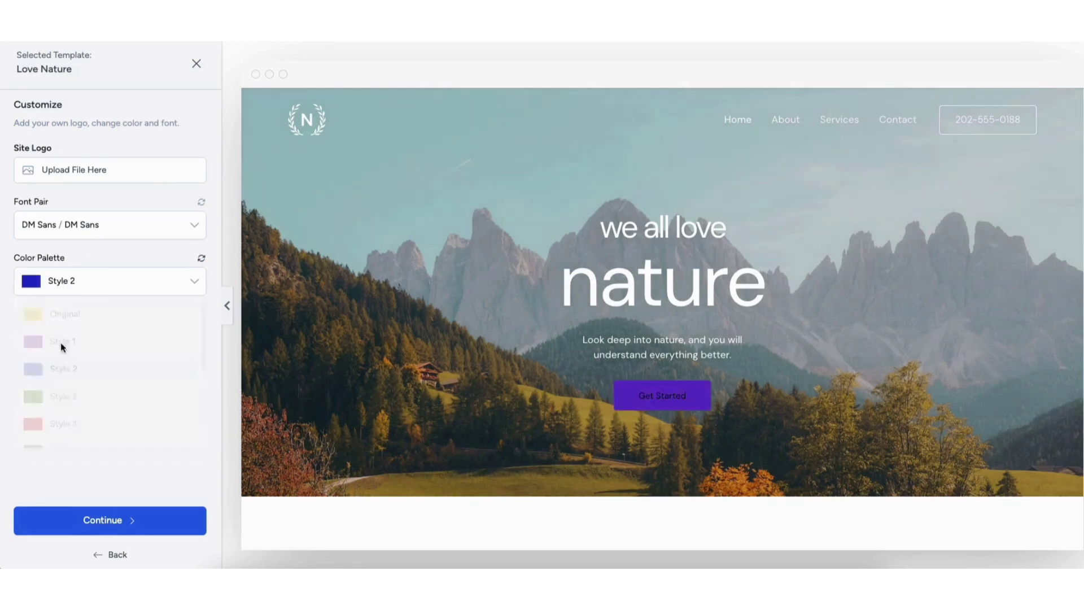
click(63, 281)
click(66, 314)
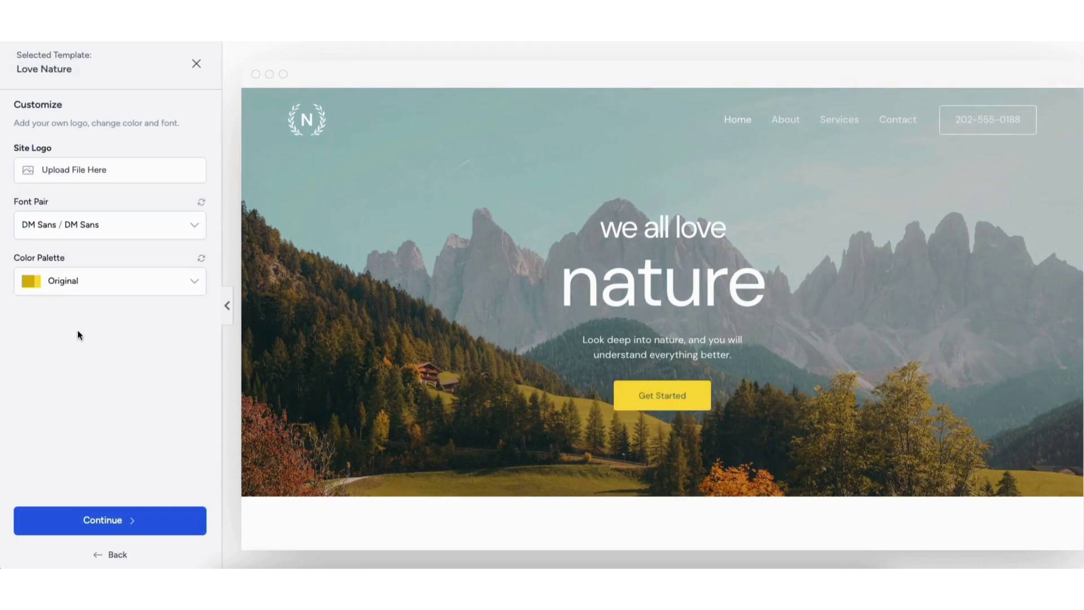
click(103, 520)
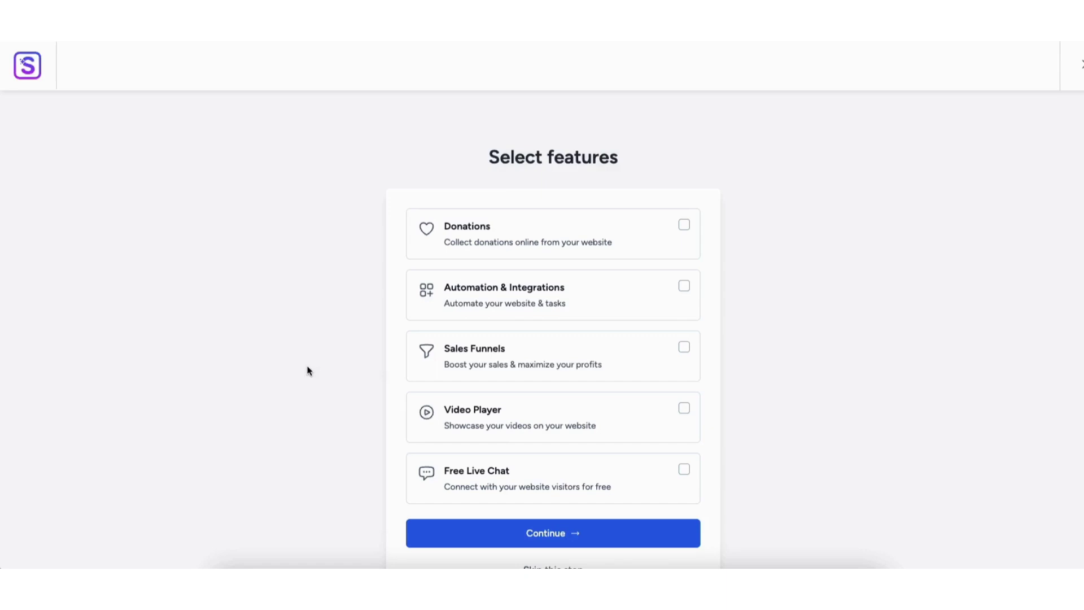
scroll(307, 371, down, 1)
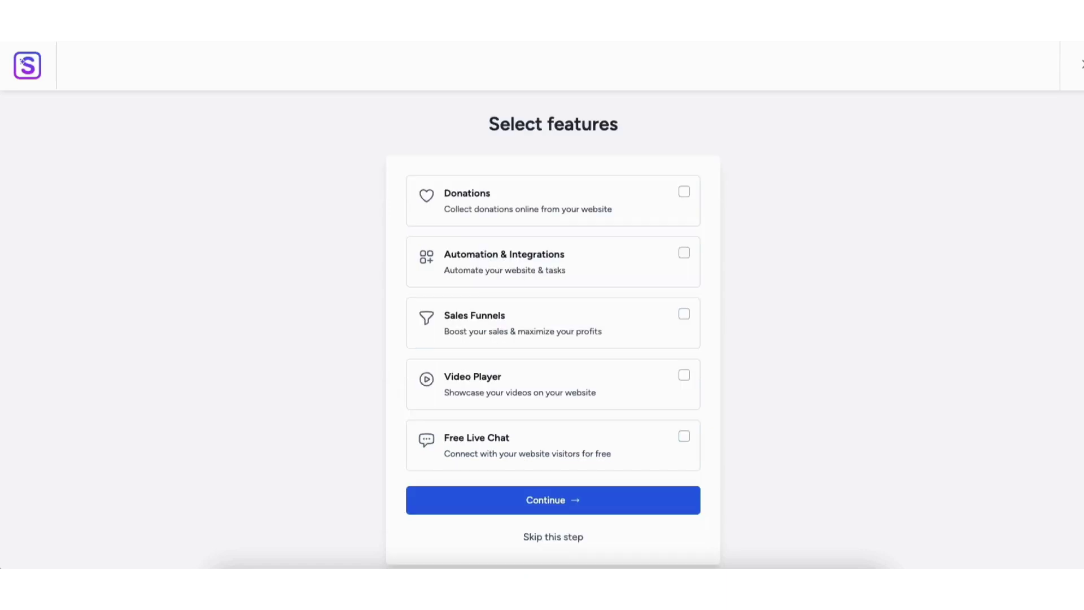
Skip the extra features and submit to build the Love Nature website.
click(540, 537)
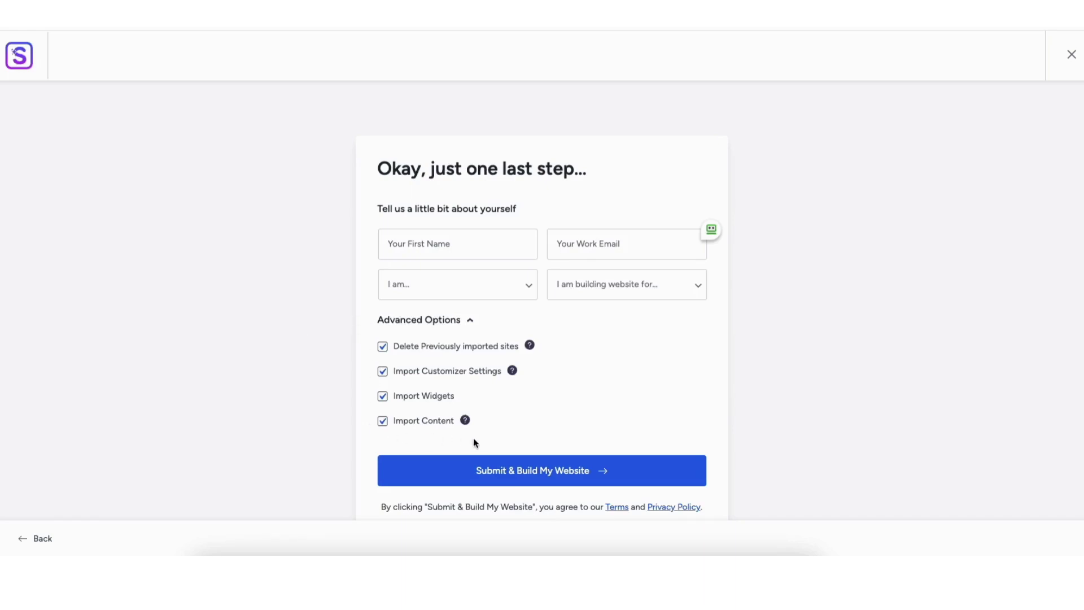
click(521, 472)
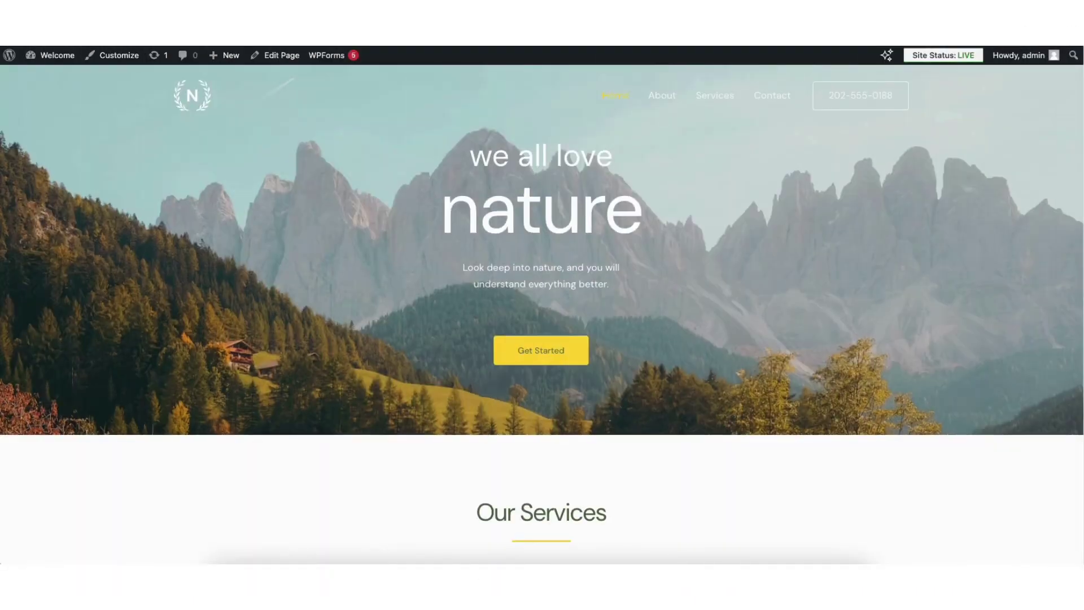
scroll(543, 314, down, 2)
scroll(542, 313, down, 2)
scroll(543, 313, down, 2)
scroll(543, 314, down, 2)
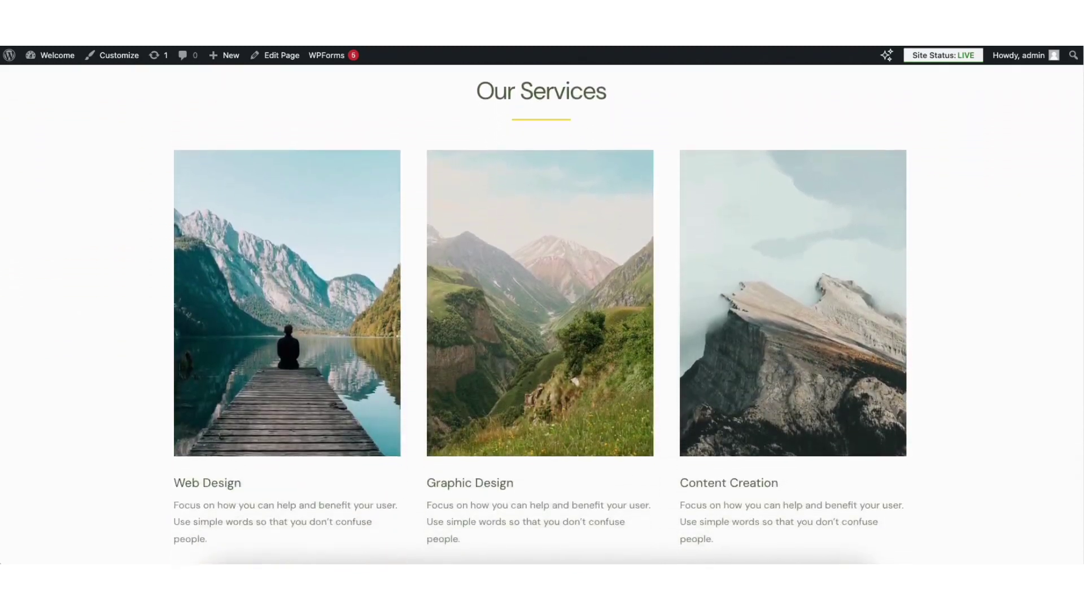
scroll(543, 315, down, 2)
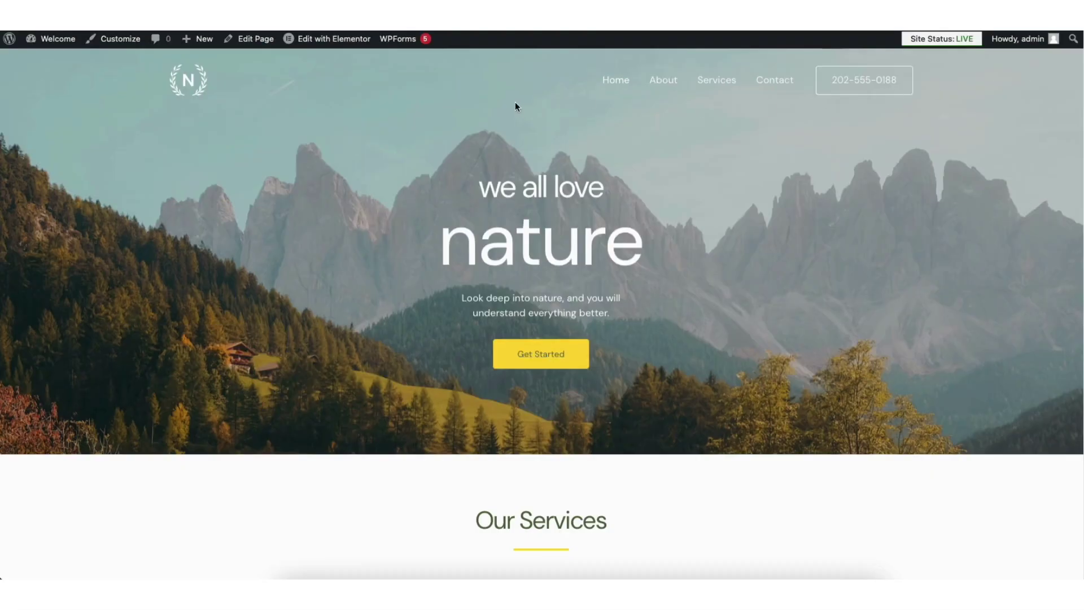
Open the imported homepage in the Elementor editor from the admin bar.
click(349, 40)
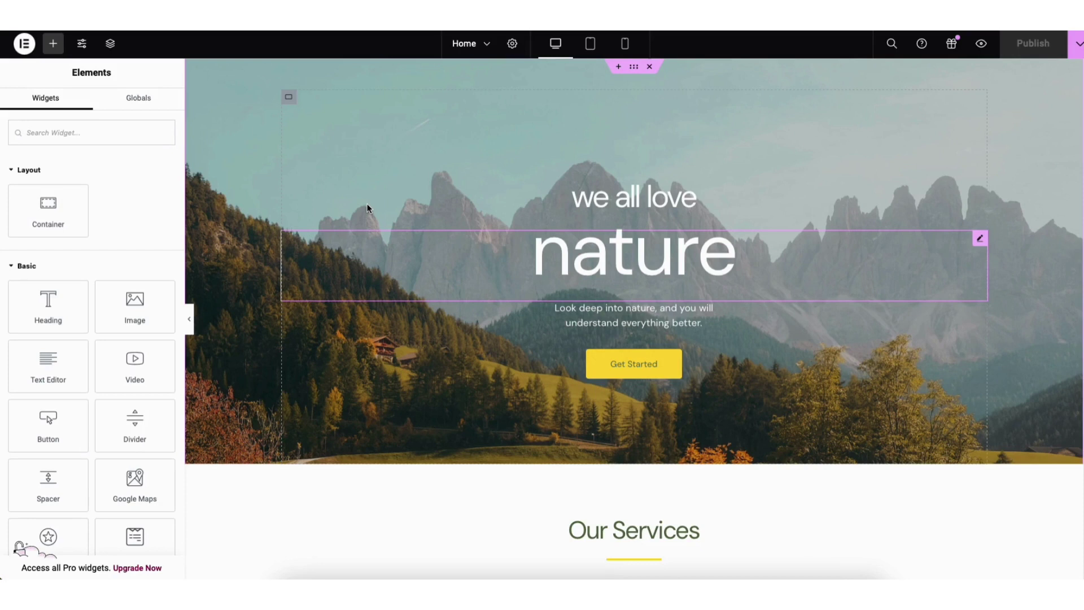
Change the hero heading text to 'my demo' and move it above Get Started.
click(567, 252)
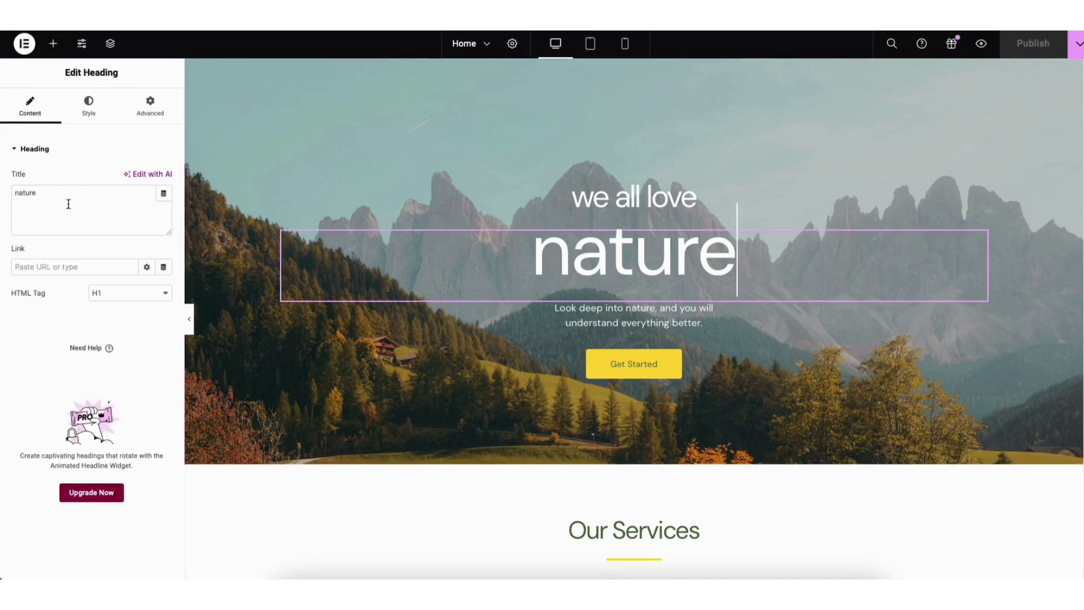
double_click(24, 194)
text(my demo)
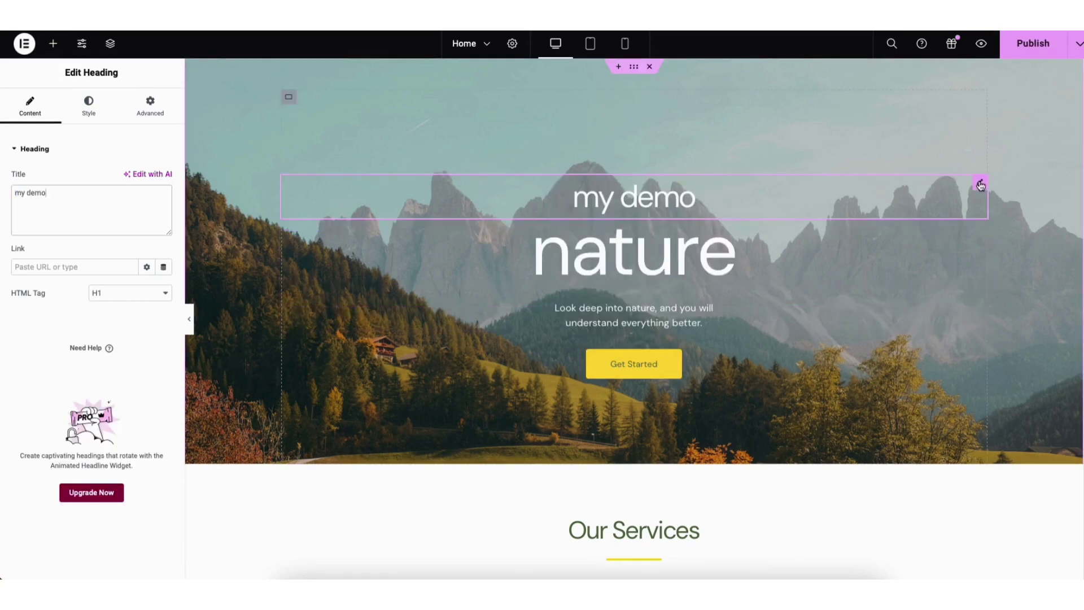
mouse_move(981, 182)
mouse_down()
mouse_move(898, 293)
mouse_move(703, 312)
mouse_up()
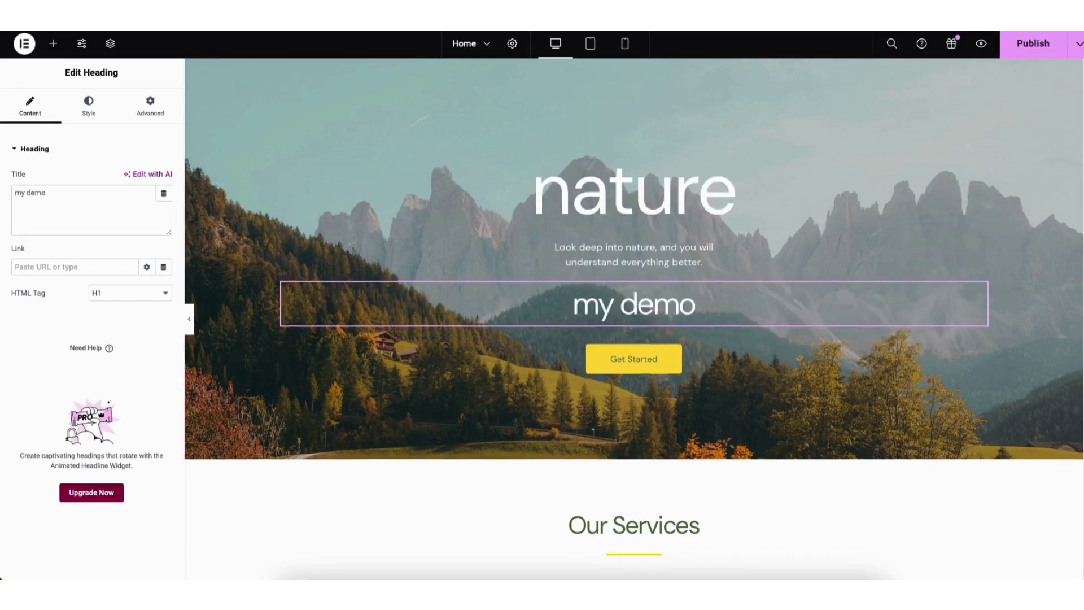
scroll(634, 338, down, 5)
Drag a new Heading widget above Web Design, undo it, then redo to restore it.
click(53, 43)
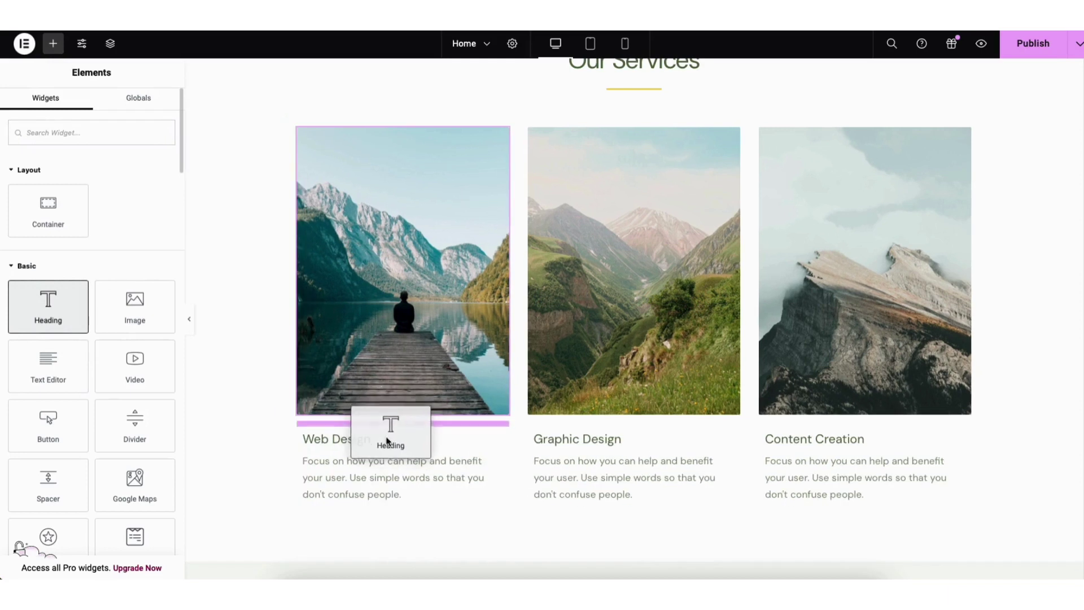
drag(45, 311, 388, 439)
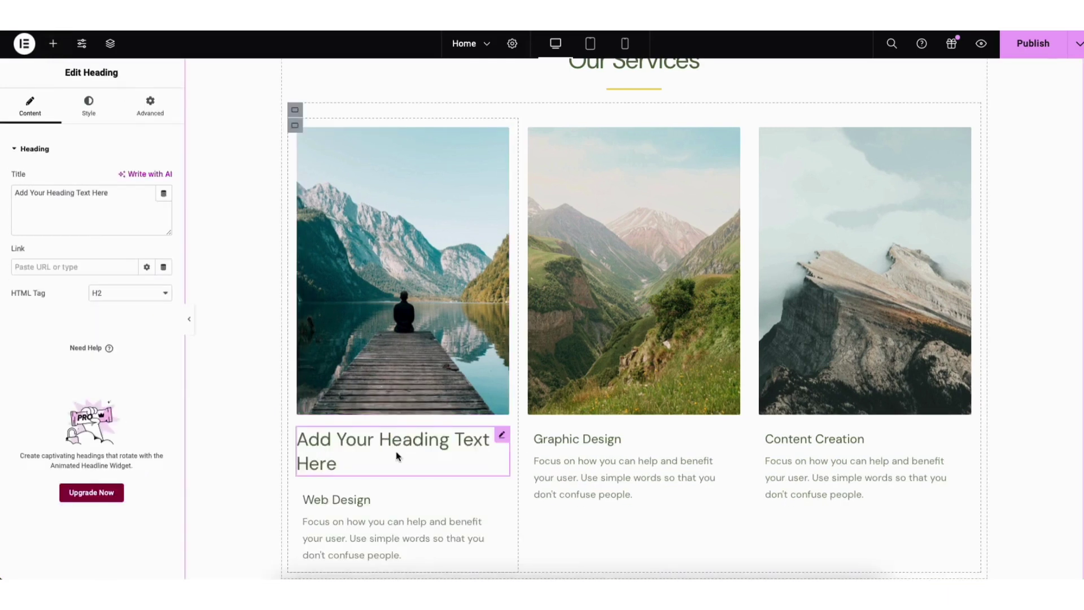
key(ctrl+z)
click(402, 254)
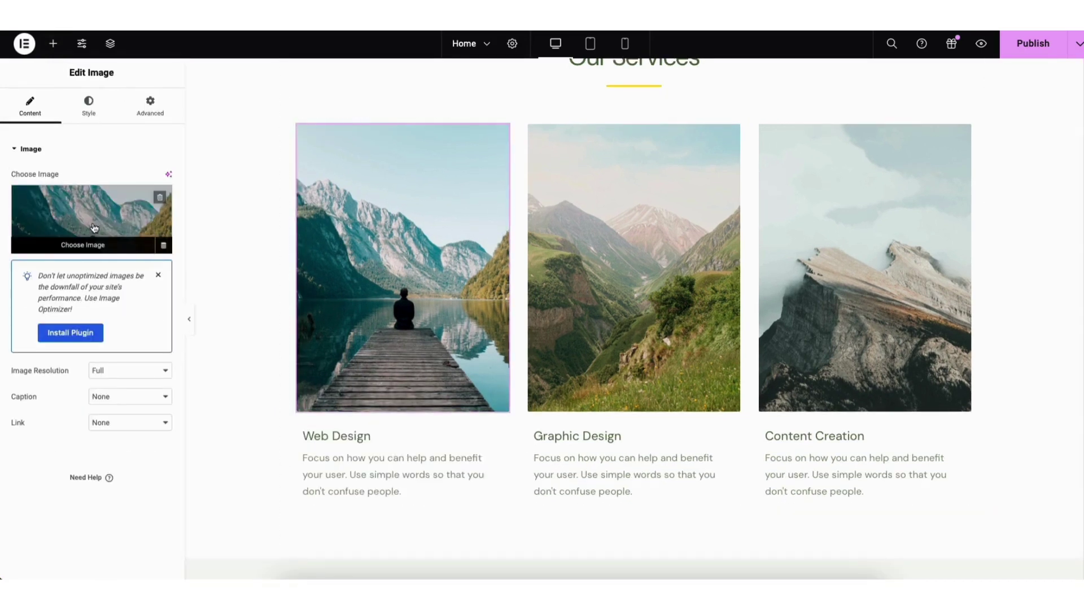
key(ctrl+shift+z)
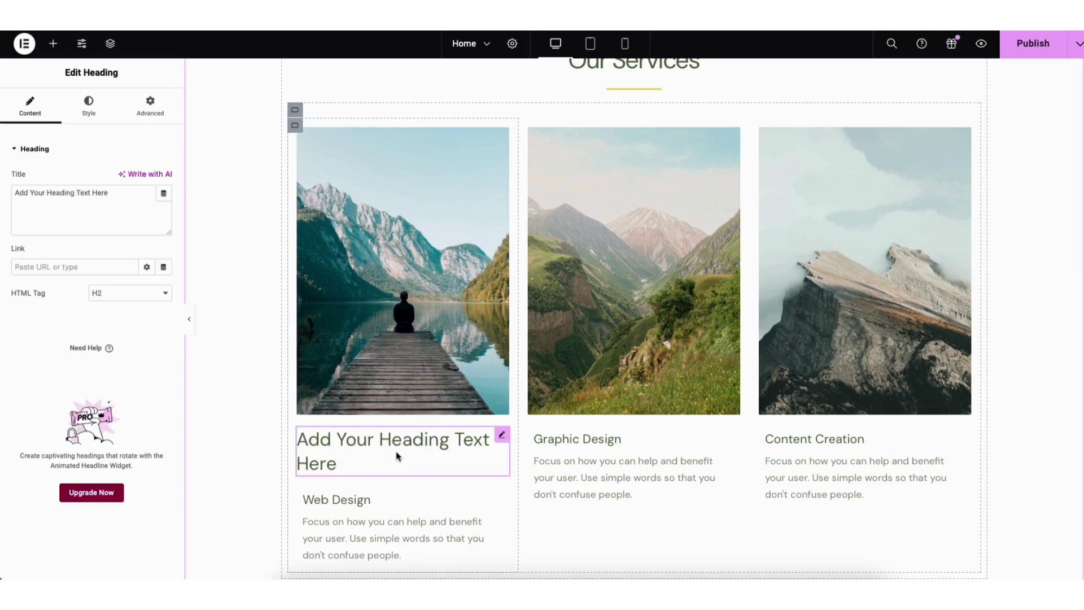
scroll(634, 319, down, 3)
scroll(635, 319, down, 3)
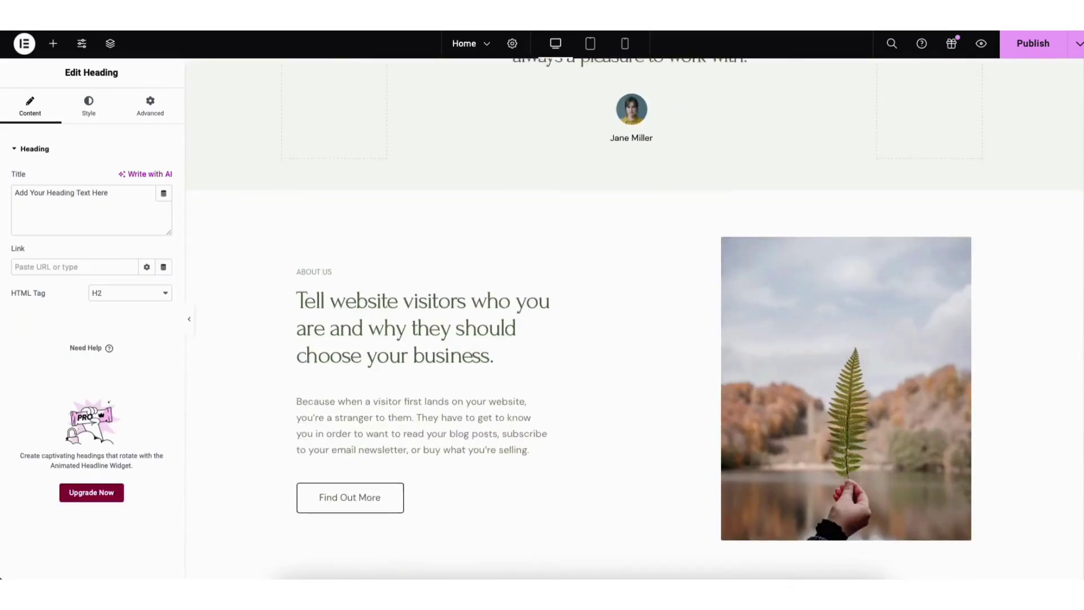
scroll(634, 318, down, 3)
scroll(634, 319, down, 3)
scroll(1017, 490, down, 1)
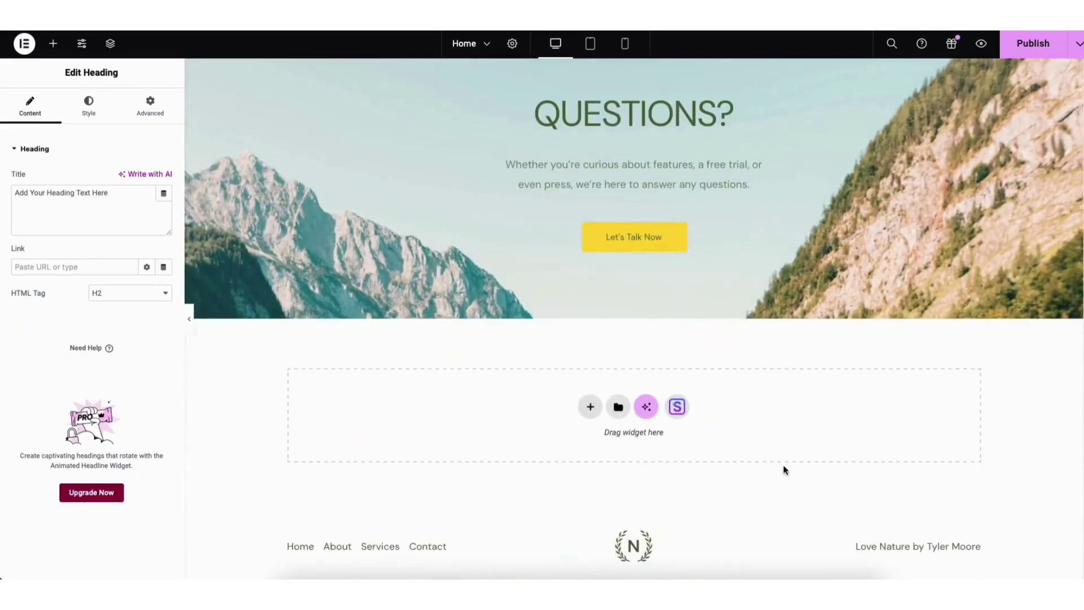
In the Starter Templates library, switch to Blocks and preview the three-feature block.
click(677, 407)
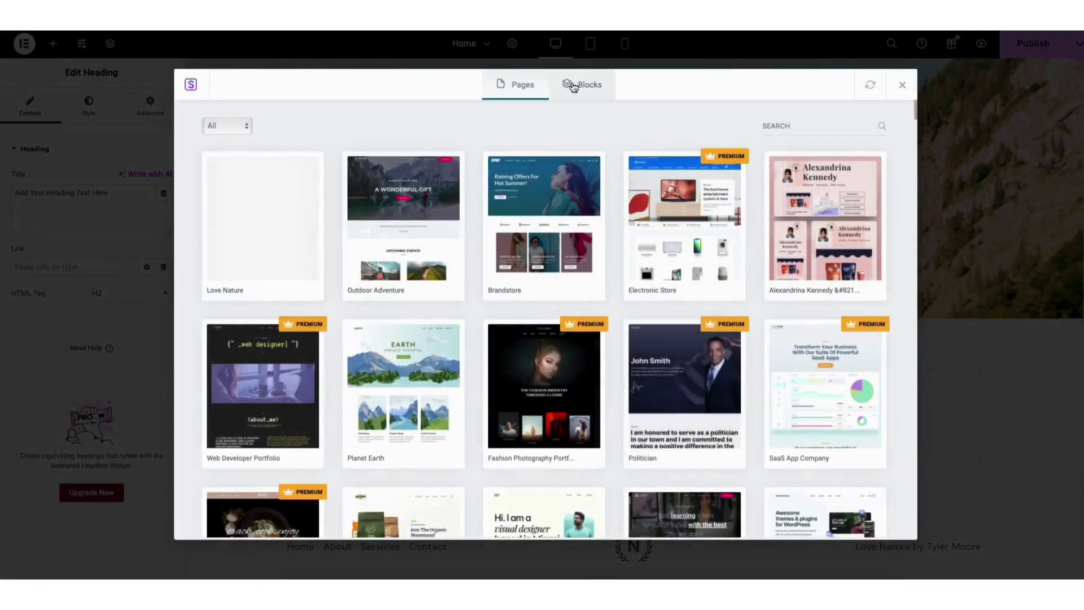
click(572, 87)
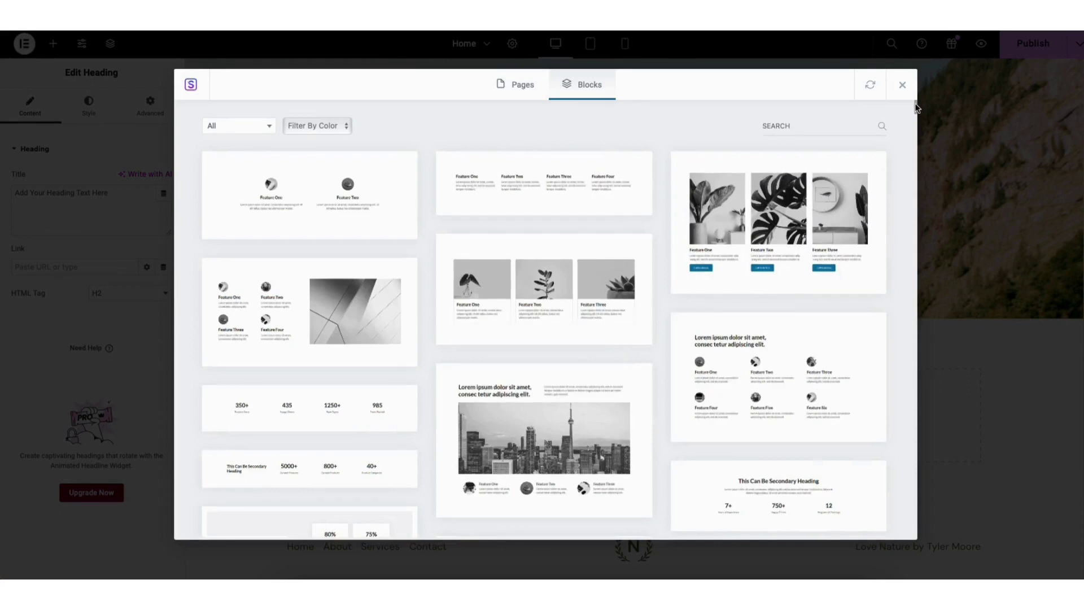
scroll(915, 110, down, 5)
scroll(915, 119, down, 5)
scroll(916, 127, down, 5)
scroll(917, 136, down, 5)
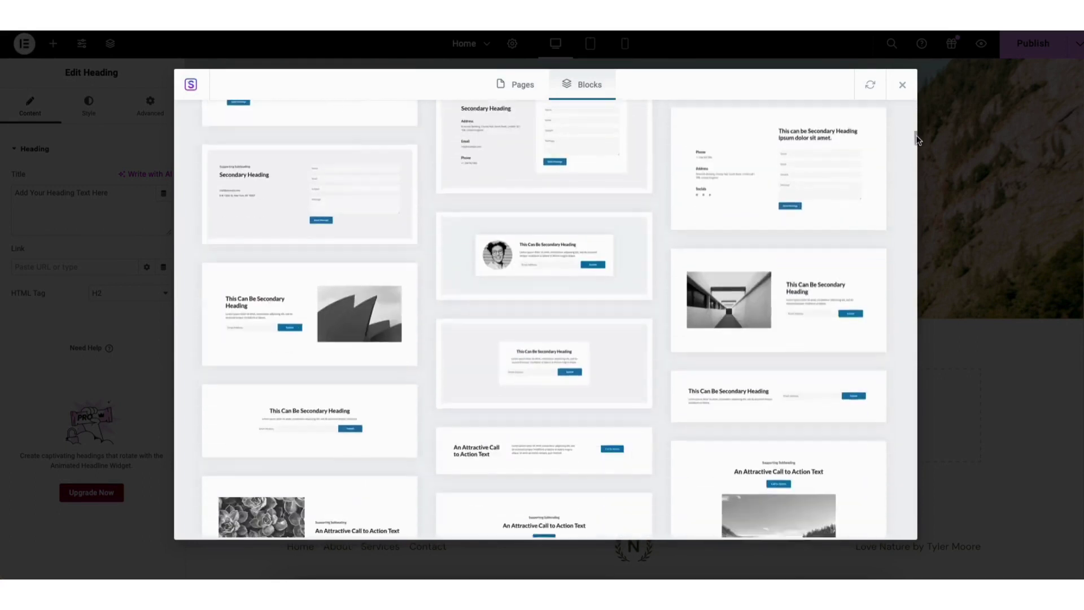
mouse_move(917, 140)
mouse_down()
mouse_move(920, 168)
mouse_move(914, 95)
mouse_up()
click(549, 289)
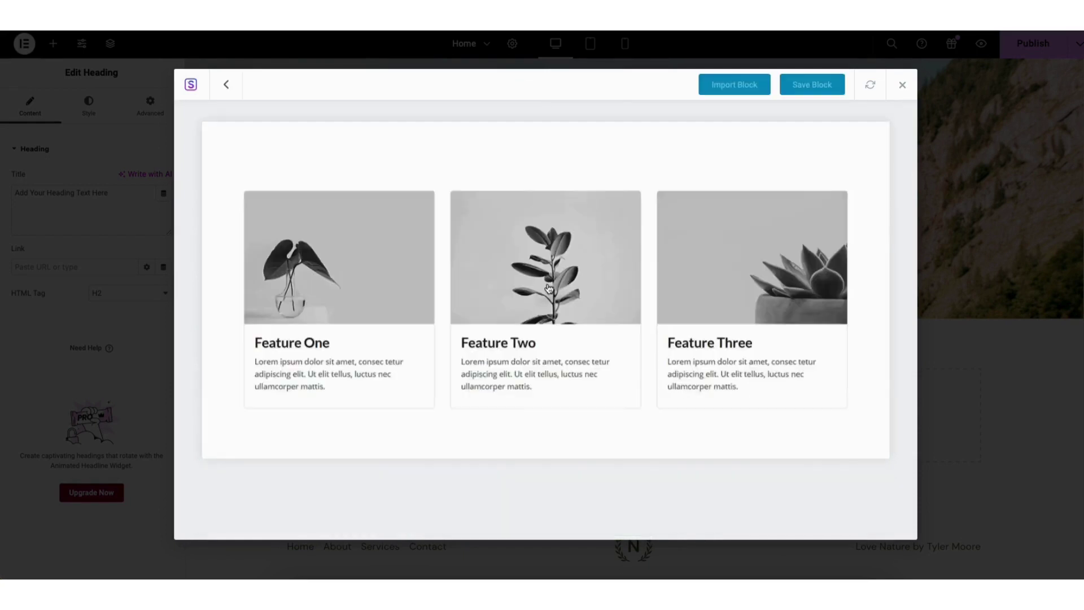